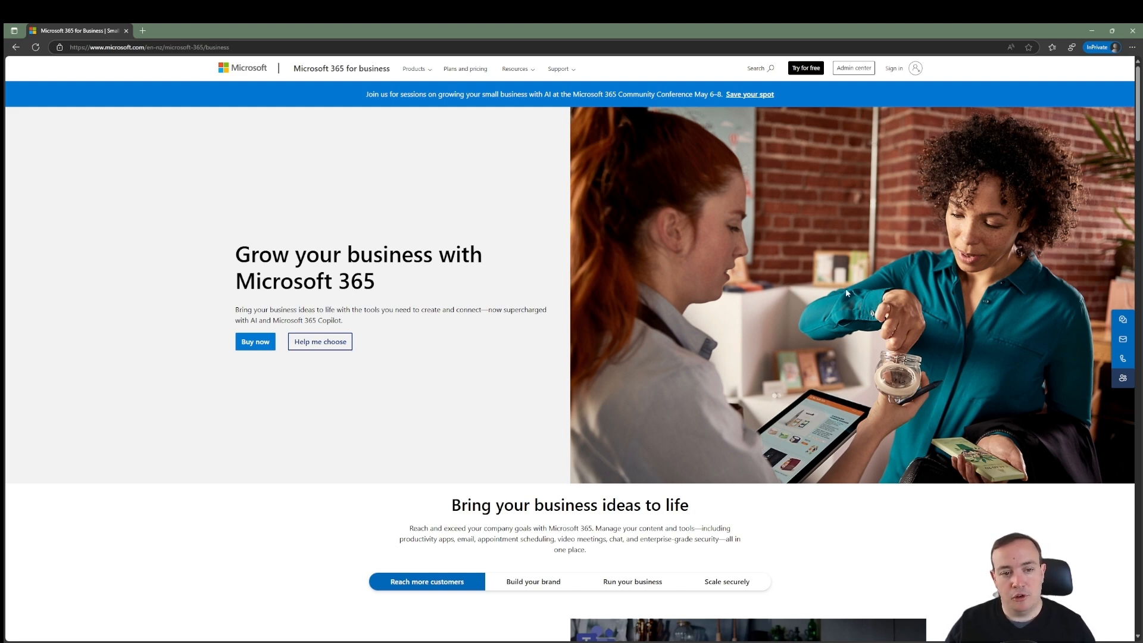
# - Scroll to the plan cards showing Basic NZ$9.70, Standard NZ$20.20, Premium NZ$35.60, Apps NZ$15.80
pyautogui.scroll(-5, 852, 516)
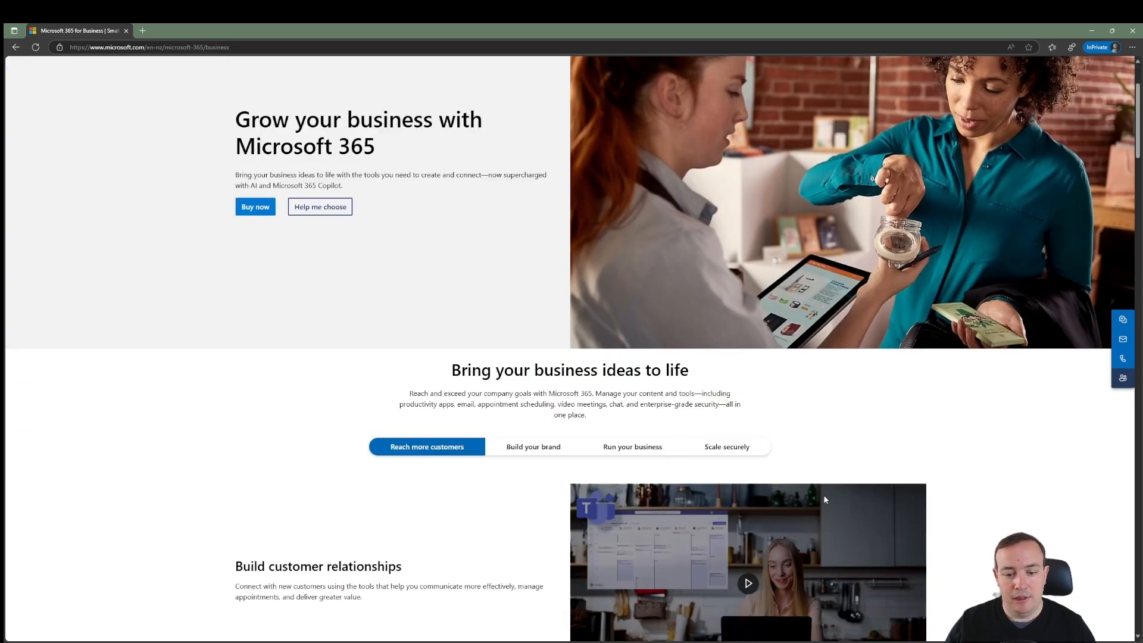
pyautogui.scroll(-8, 817, 496)
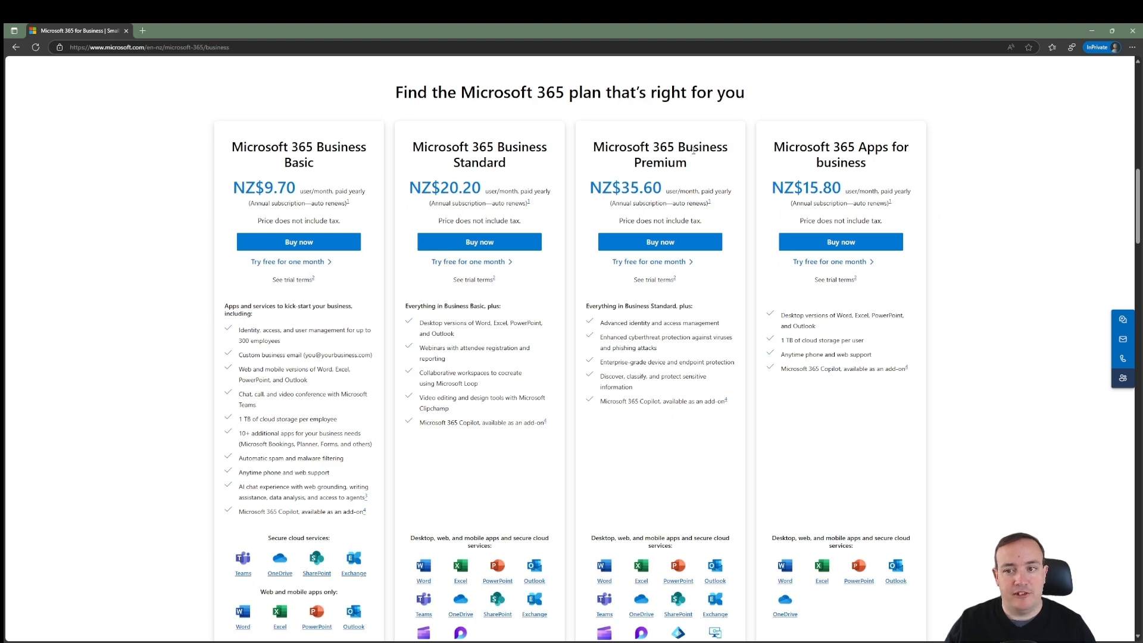
pyautogui.scroll(-1, 709, 185)
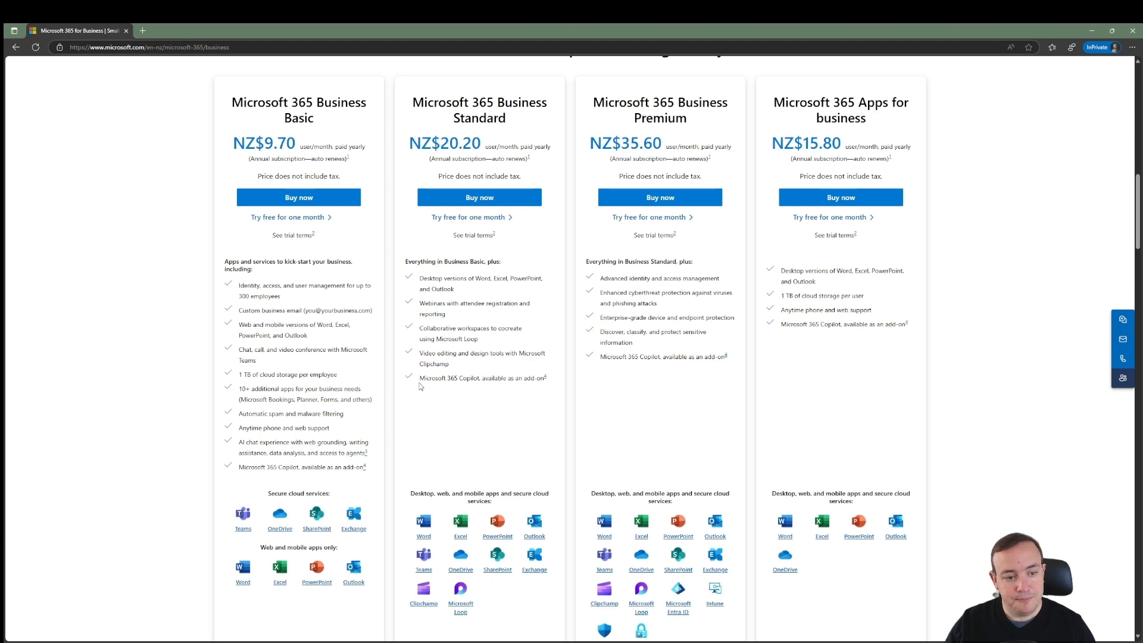
pyautogui.scroll(-1, 393, 389)
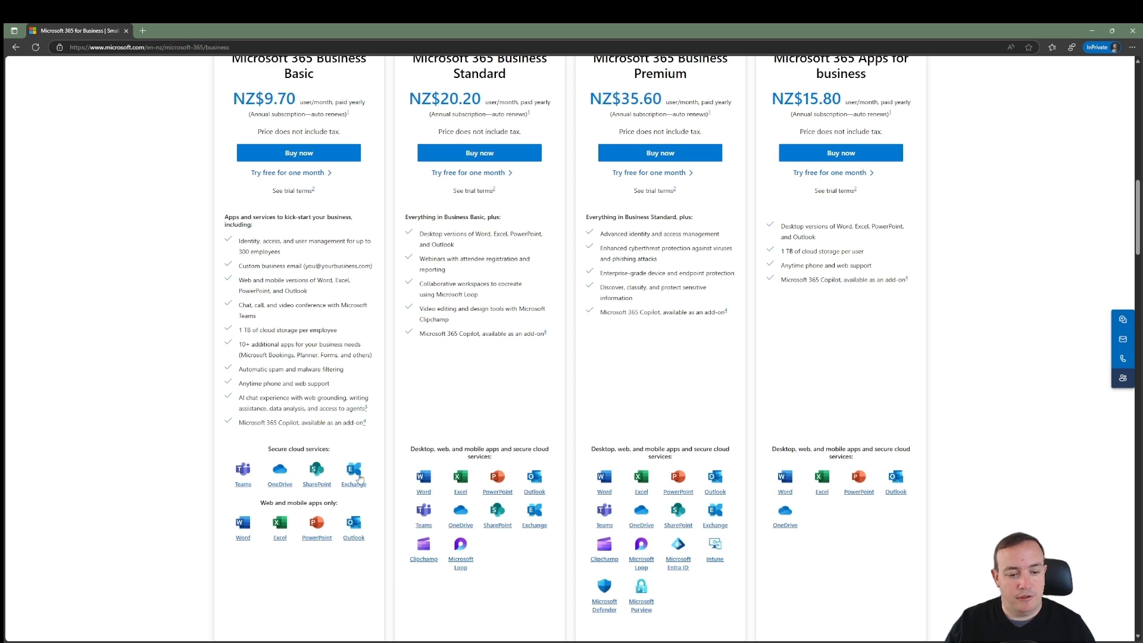
pyautogui.scroll(-1, 381, 466)
pyautogui.scroll(1, 328, 469)
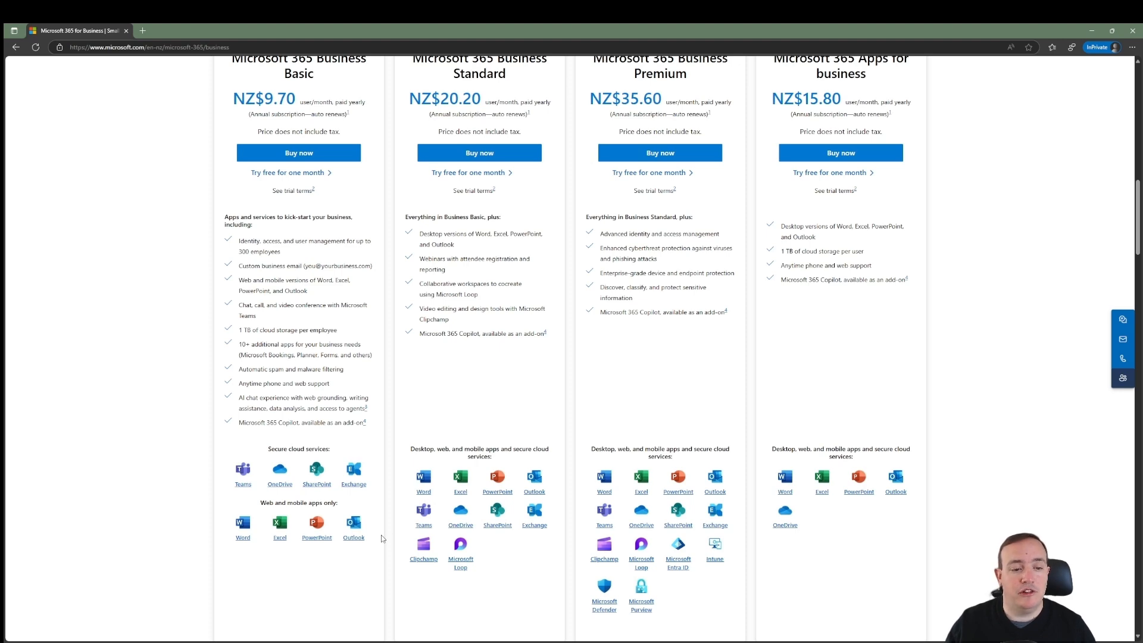
pyautogui.scroll(2, 382, 539)
pyautogui.scroll(-2, 388, 397)
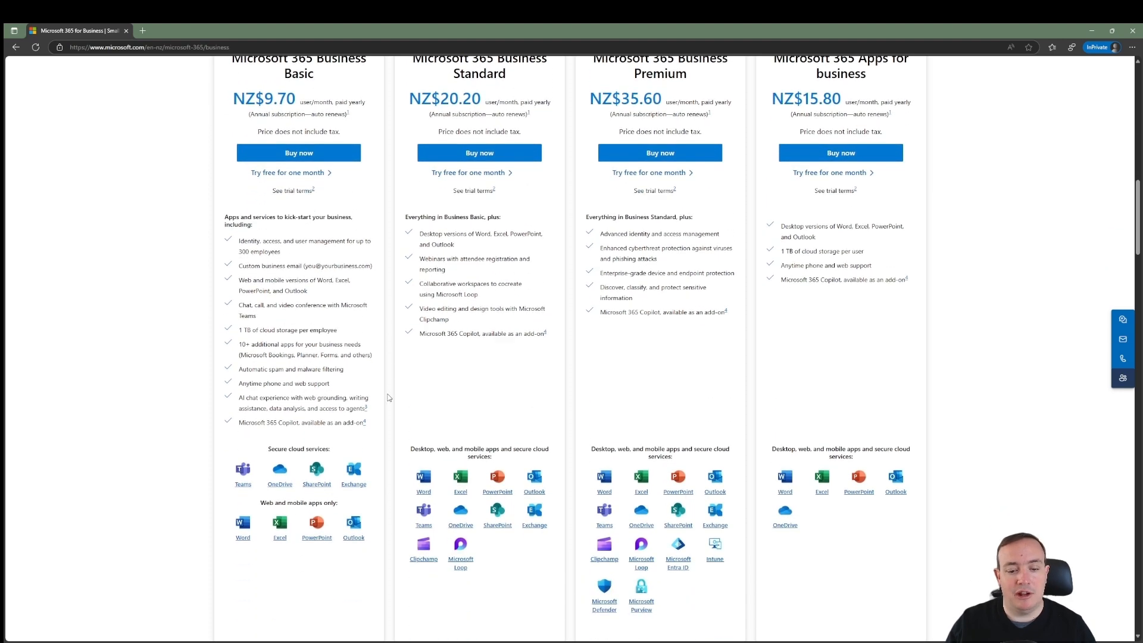
pyautogui.scroll(1, 388, 398)
pyautogui.scroll(-1, 393, 447)
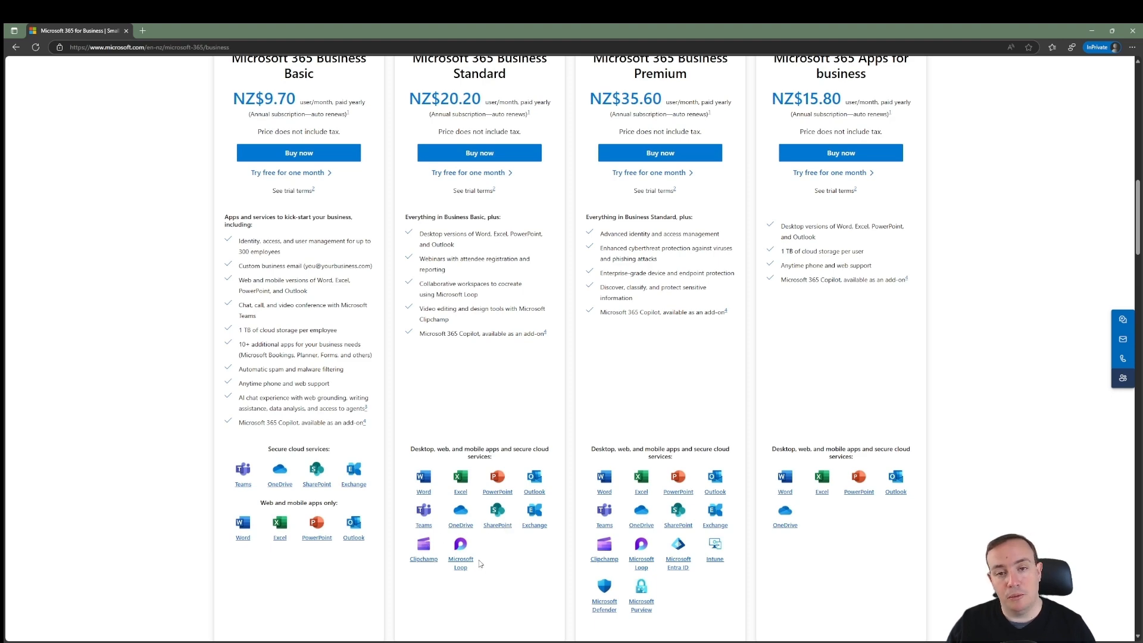
pyautogui.scroll(2, 483, 564)
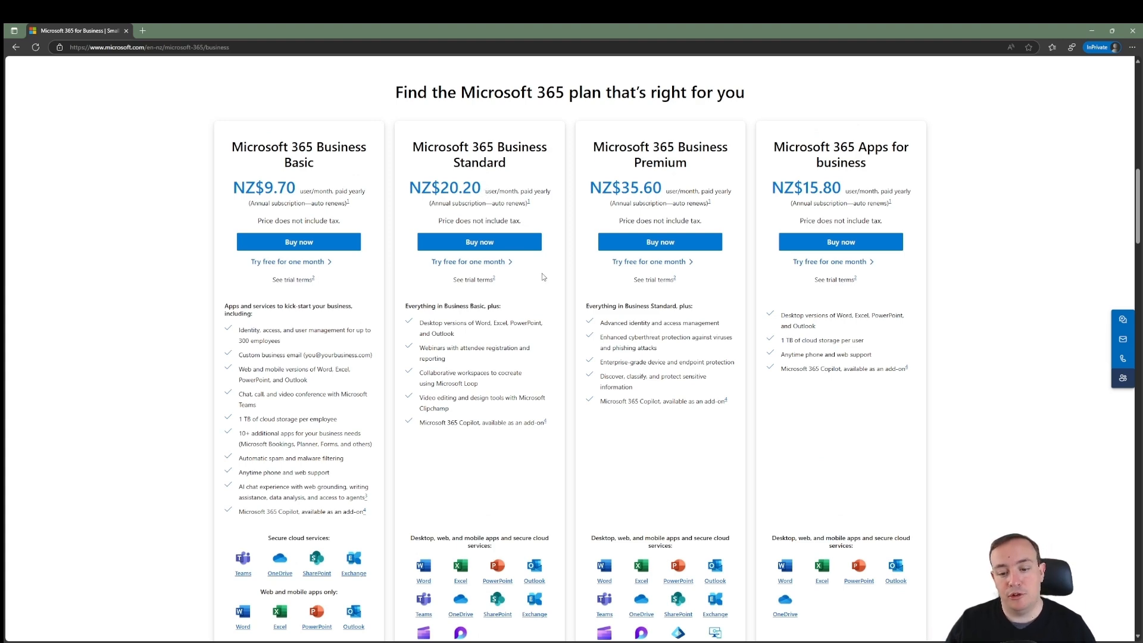
pyautogui.scroll(-2, 540, 292)
pyautogui.scroll(1, 539, 299)
pyautogui.scroll(2, 539, 300)
pyautogui.scroll(-2, 626, 259)
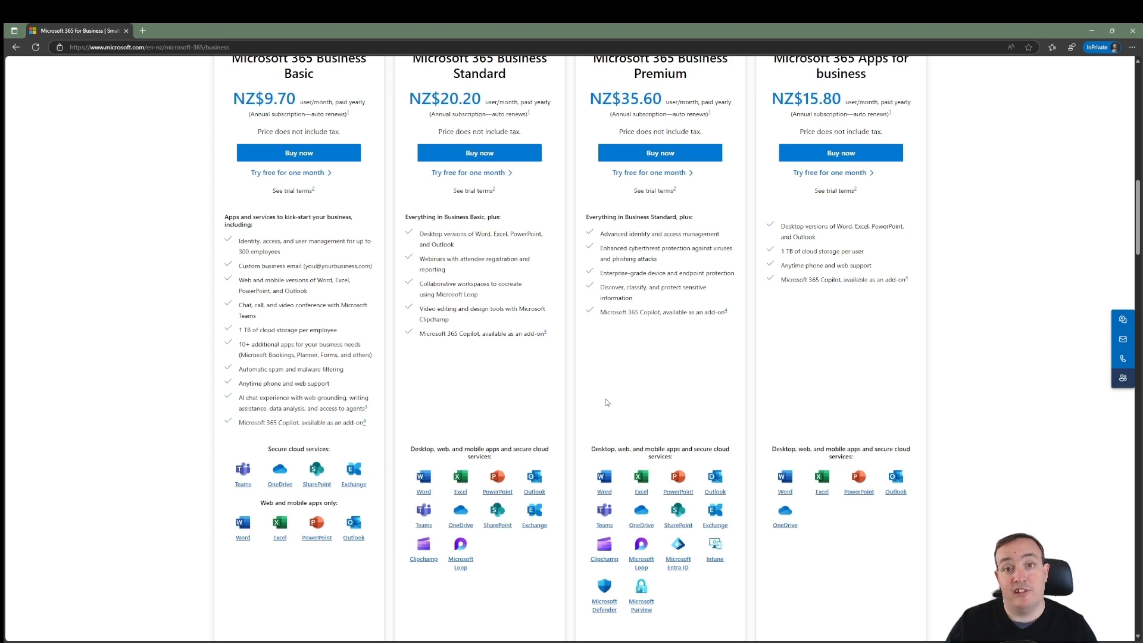
pyautogui.scroll(1, 601, 403)
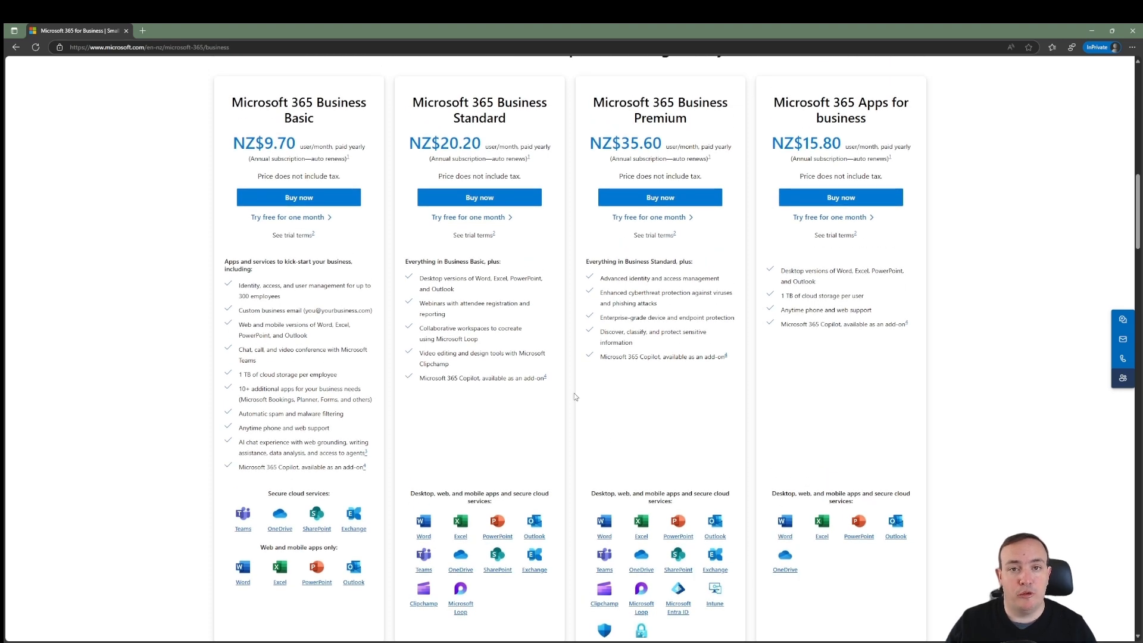
pyautogui.scroll(1, 575, 397)
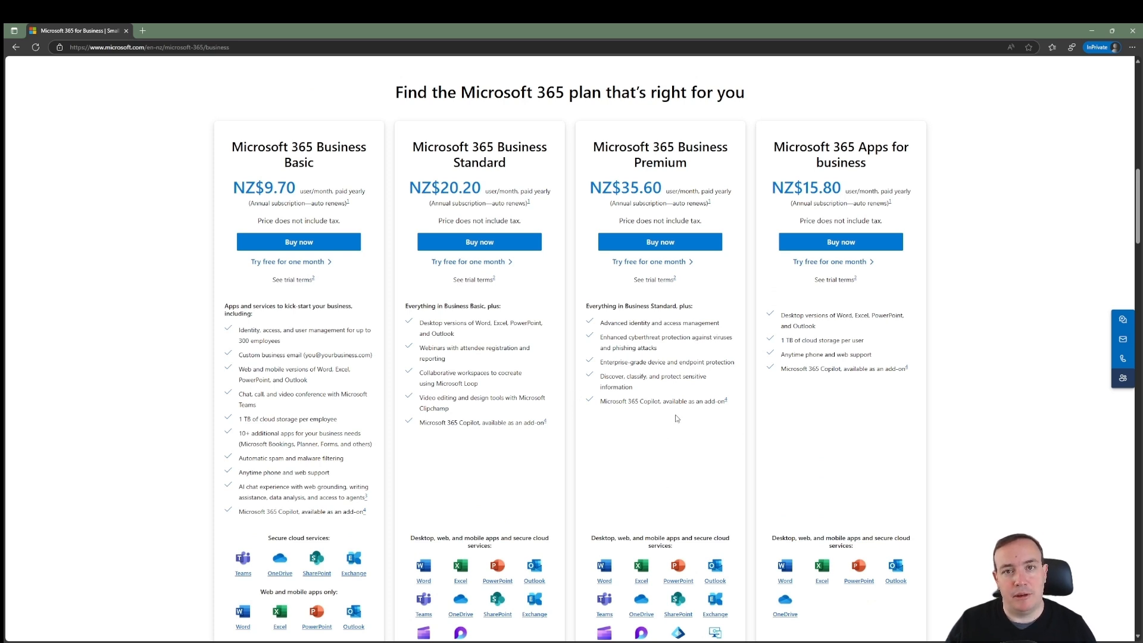
pyautogui.scroll(-1, 565, 371)
pyautogui.scroll(1, 566, 371)
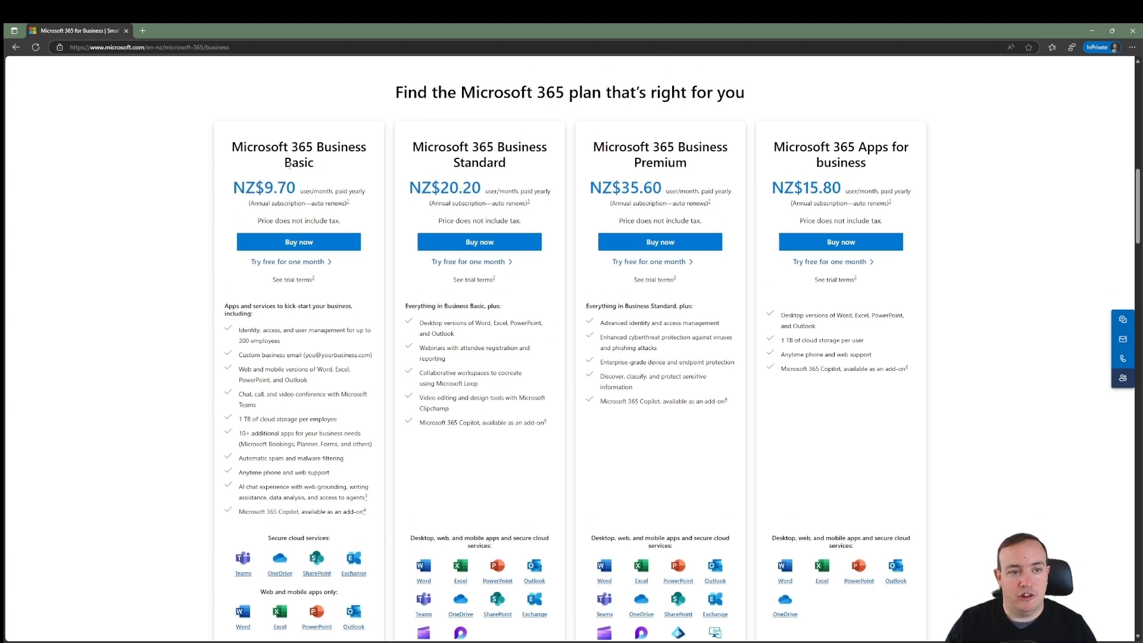
pyautogui.scroll(-2, 463, 417)
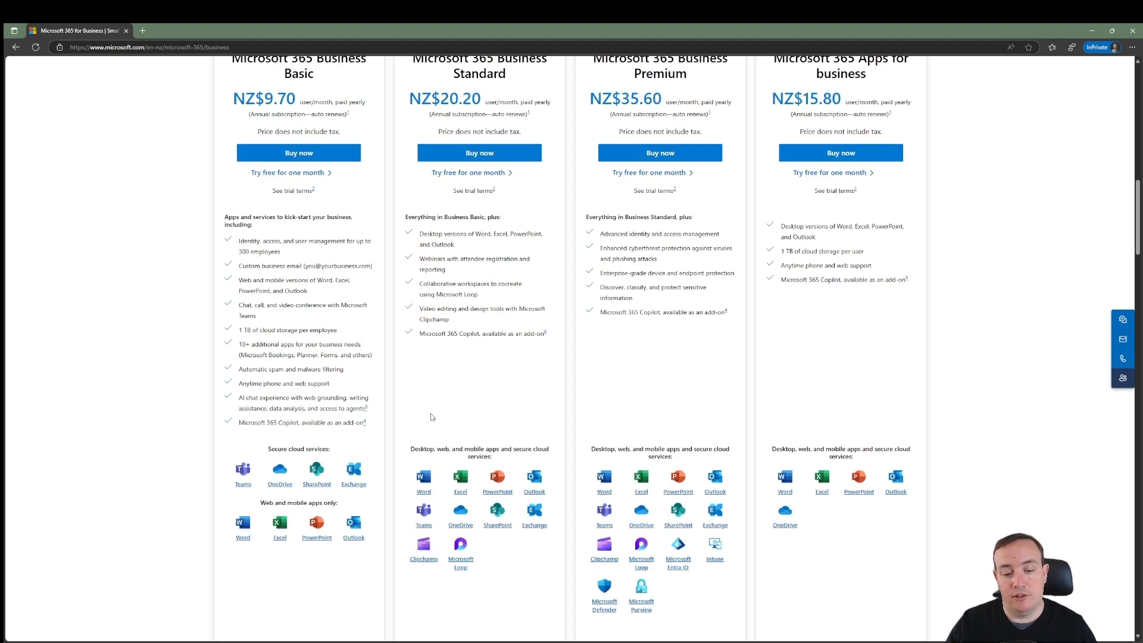
pyautogui.scroll(1, 433, 416)
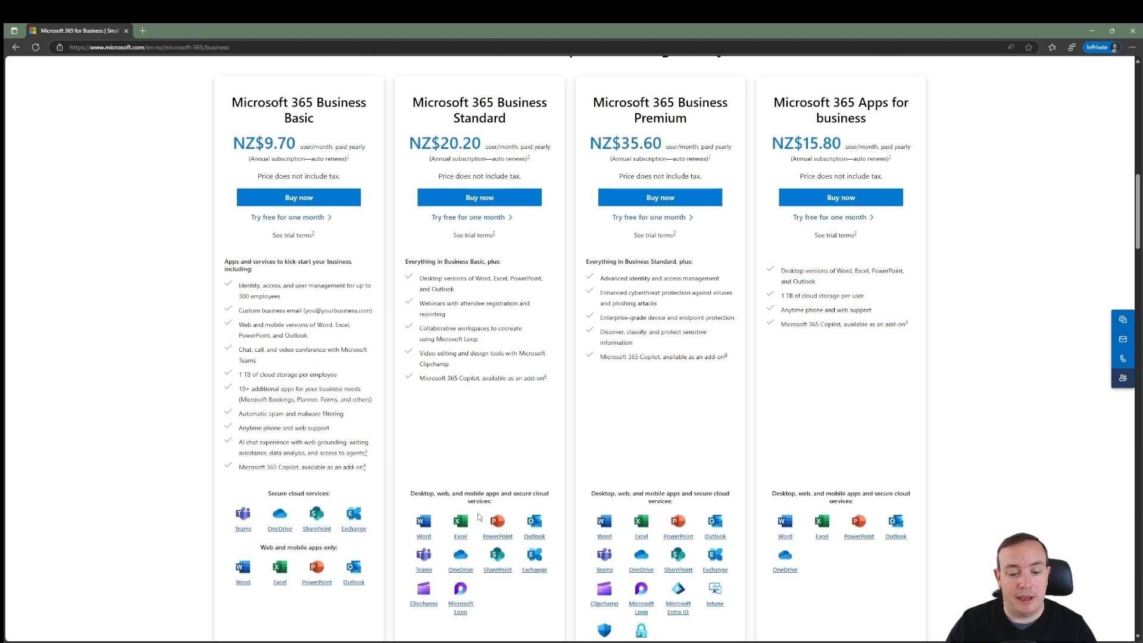
pyautogui.scroll(1, 449, 454)
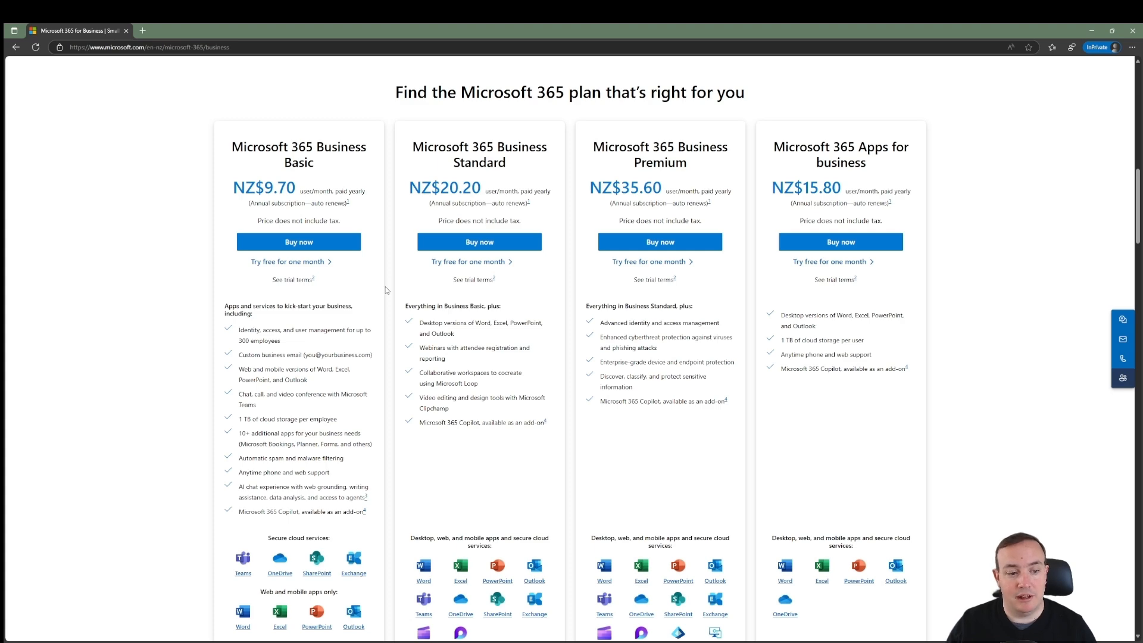
pyautogui.scroll(-1, 387, 291)
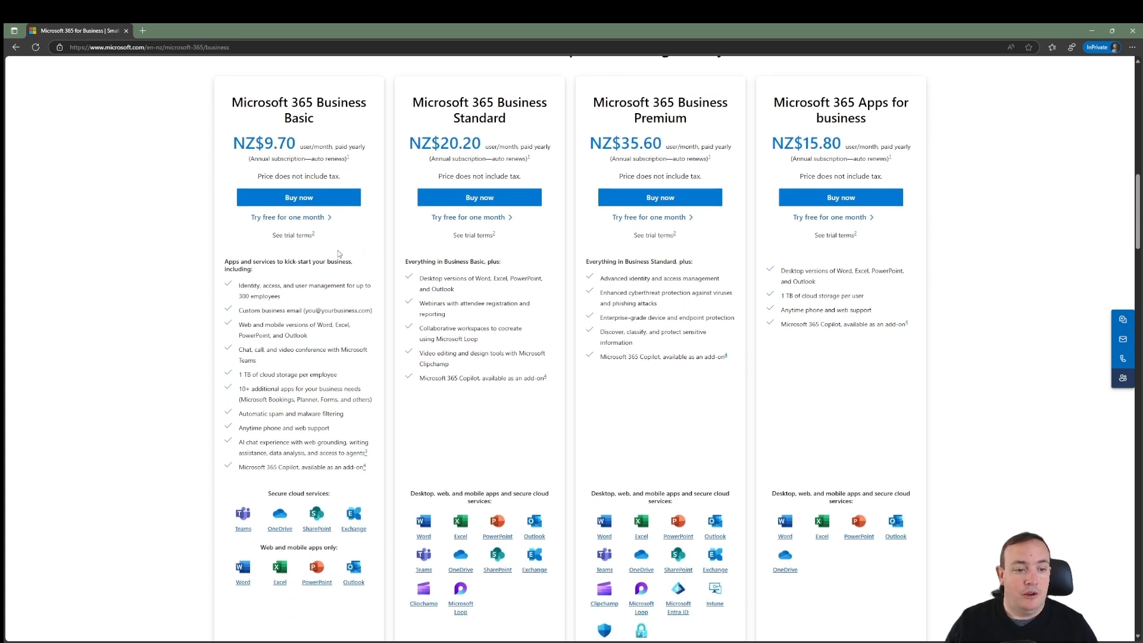
# - Start the free one-month Business Basic trial and solve the robot-check image puzzle
pyautogui.click(313, 223)
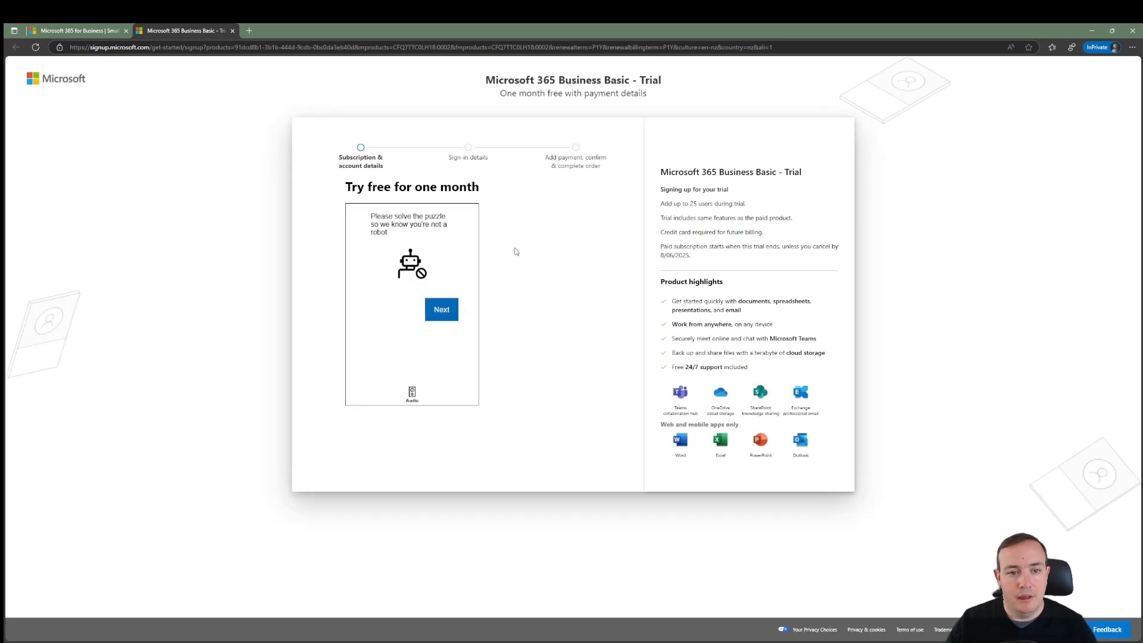
pyautogui.click(443, 318)
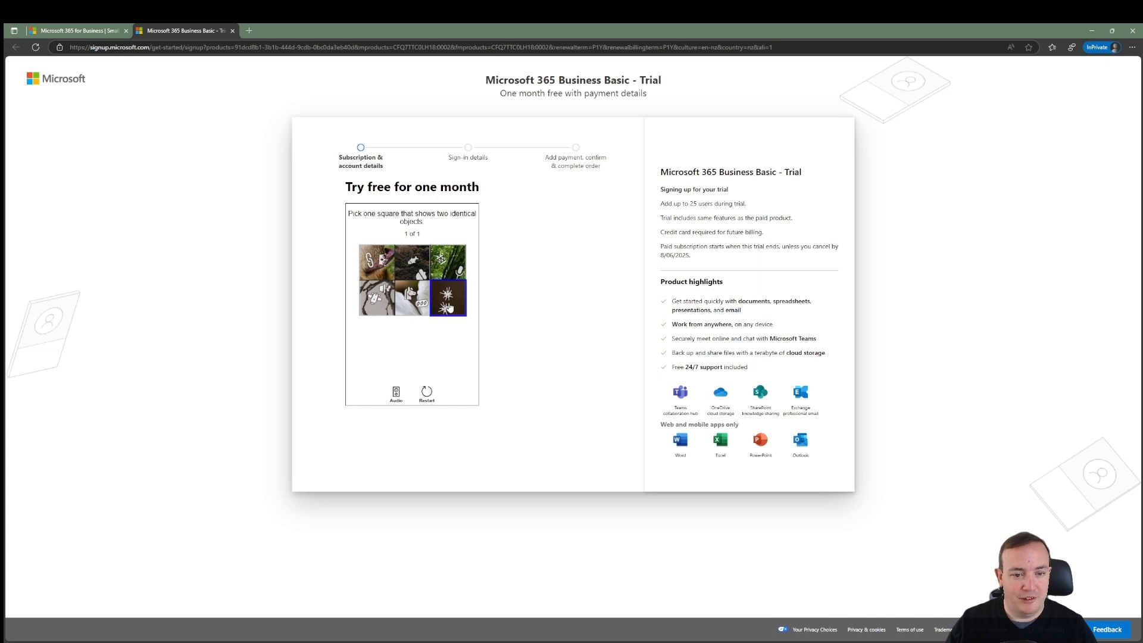
pyautogui.click(451, 307)
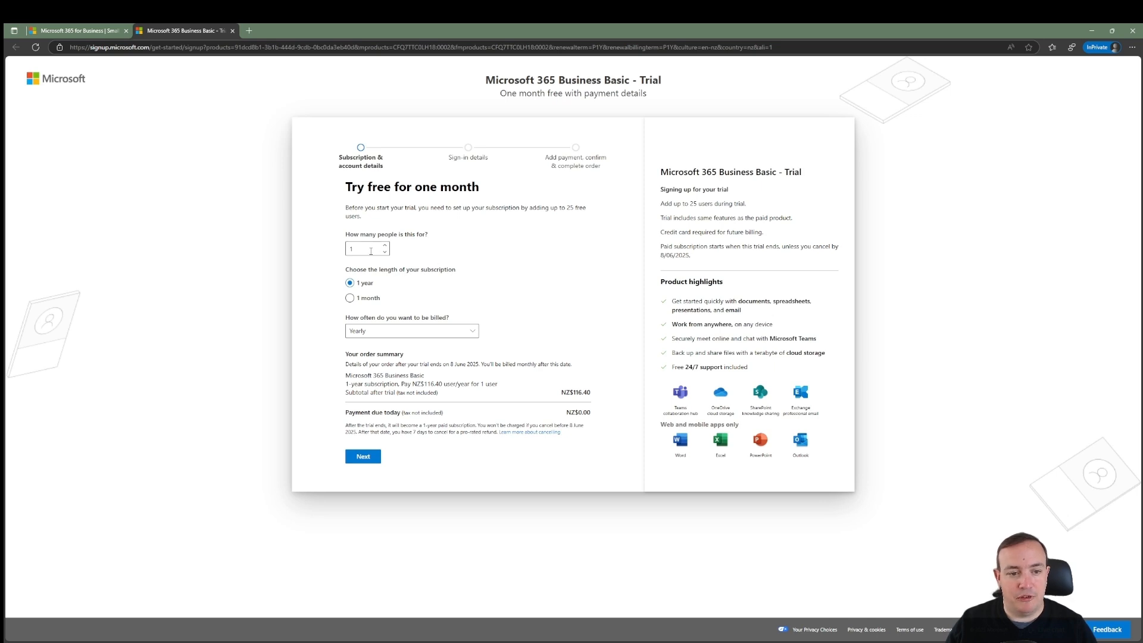
# - Choose a 1 month subscription with Monthly billing, giving NZ$11.64 per user after the trial
pyautogui.click(353, 303)
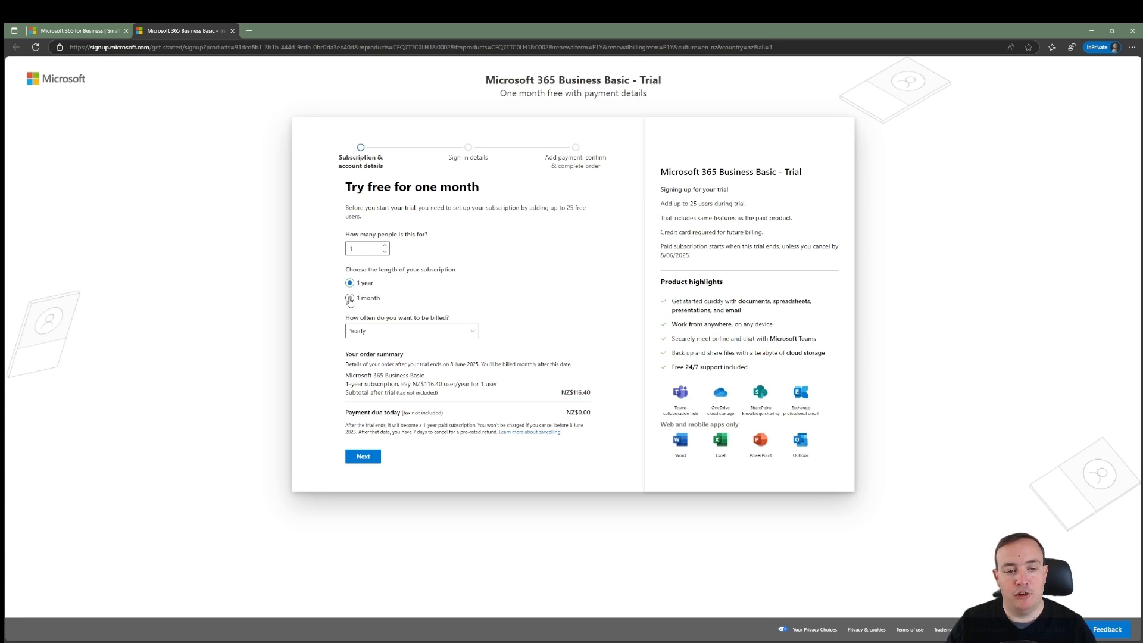
pyautogui.click(350, 300)
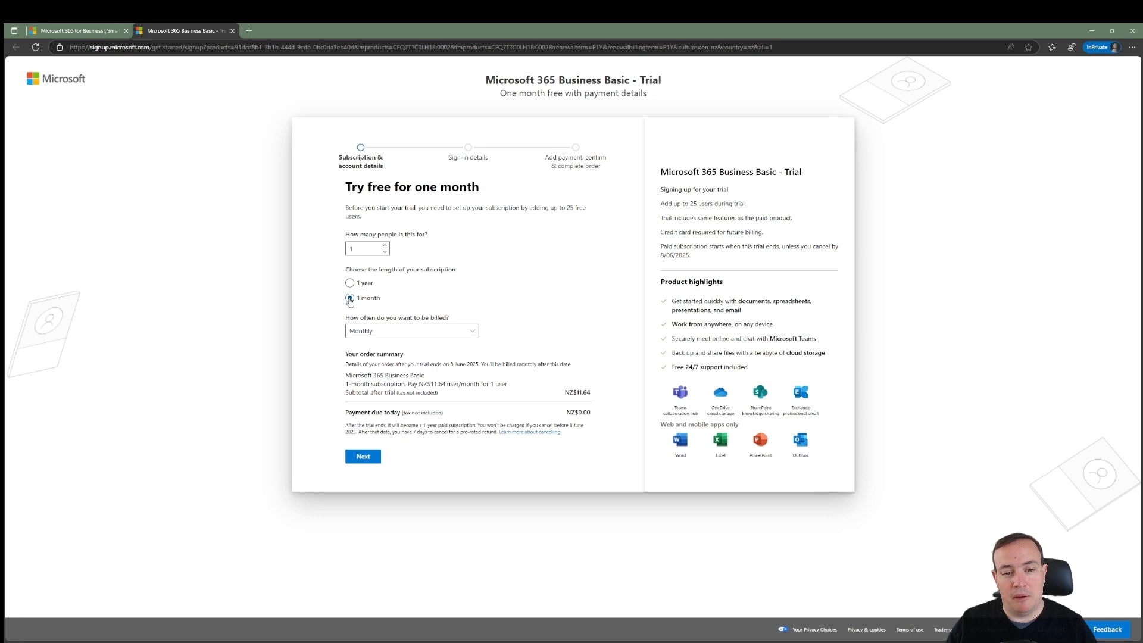
pyautogui.click(350, 284)
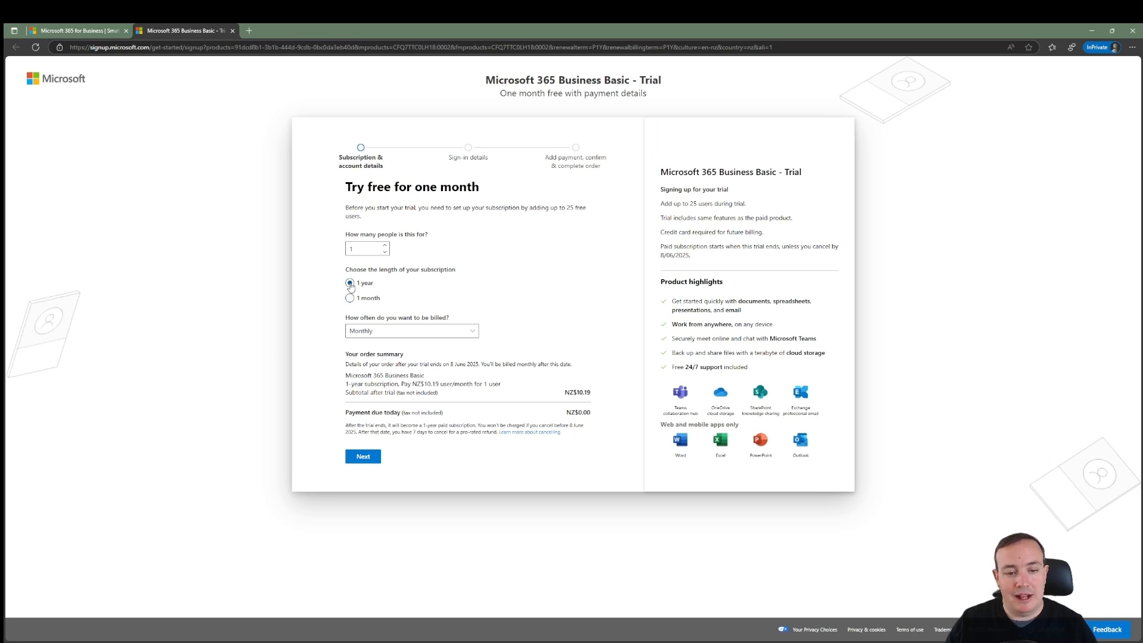
pyautogui.click(469, 330)
pyautogui.click(426, 363)
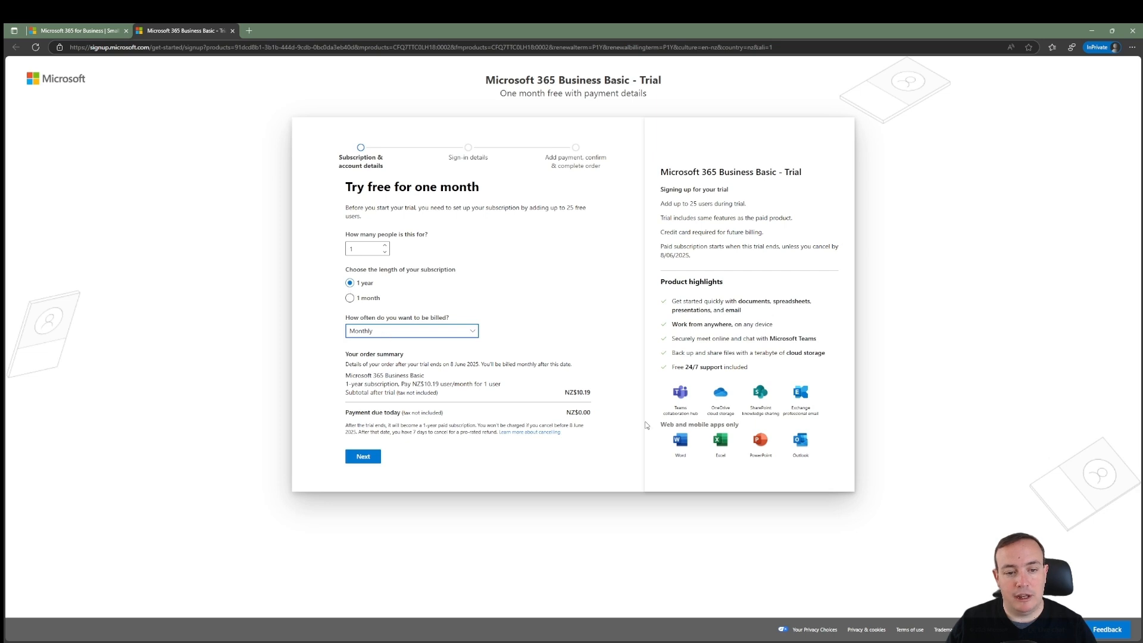
pyautogui.click(409, 335)
pyautogui.click(409, 346)
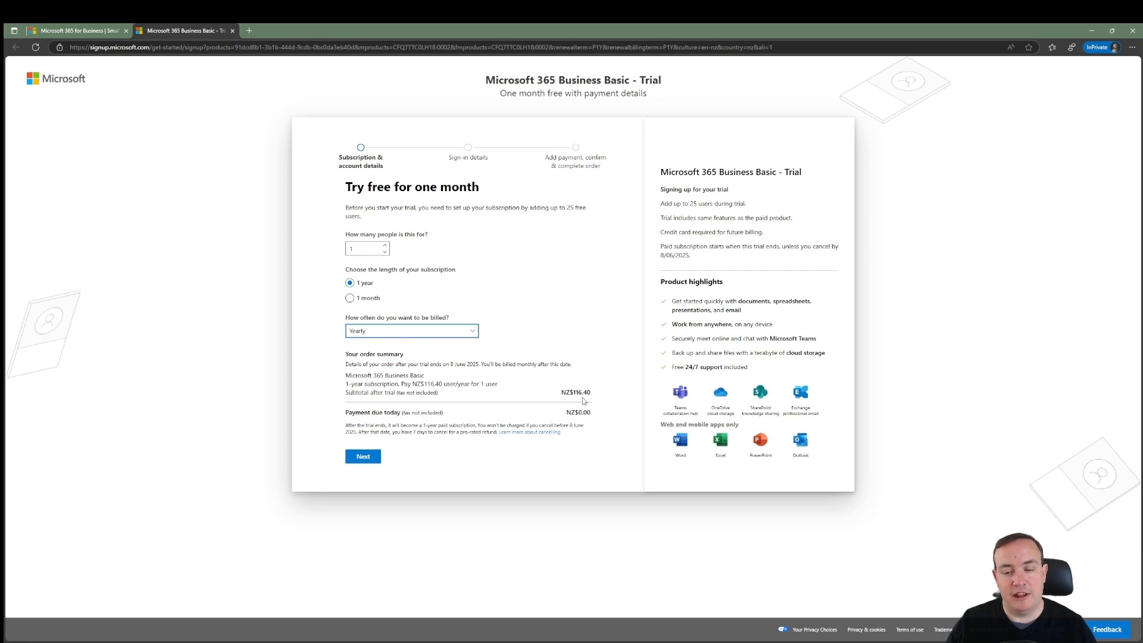
pyautogui.click(426, 331)
pyautogui.click(400, 360)
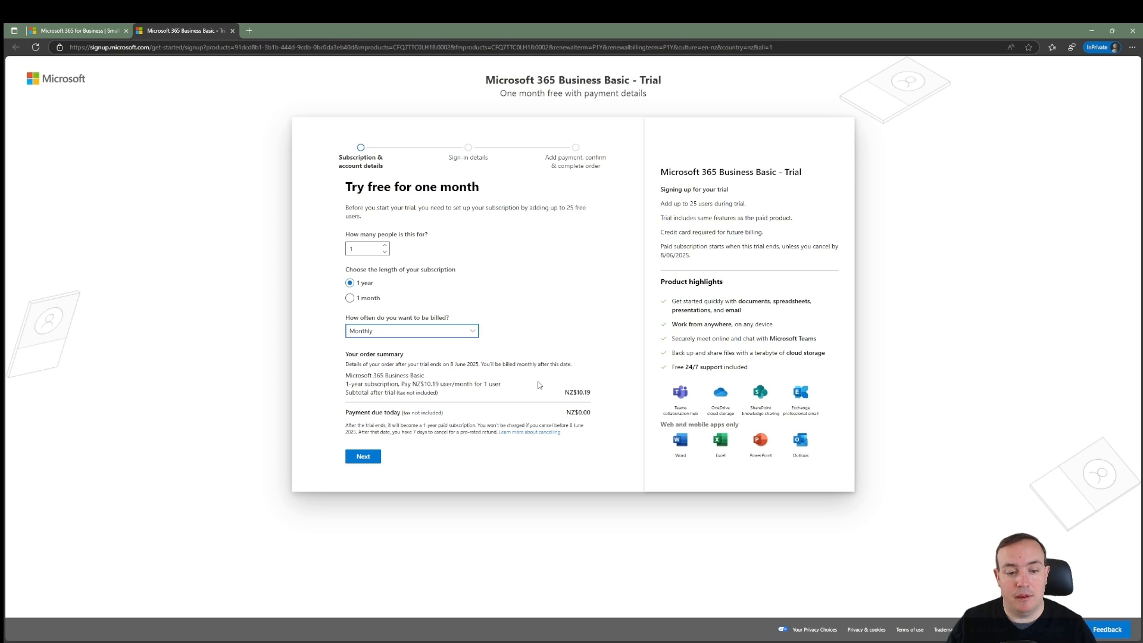
pyautogui.click(357, 303)
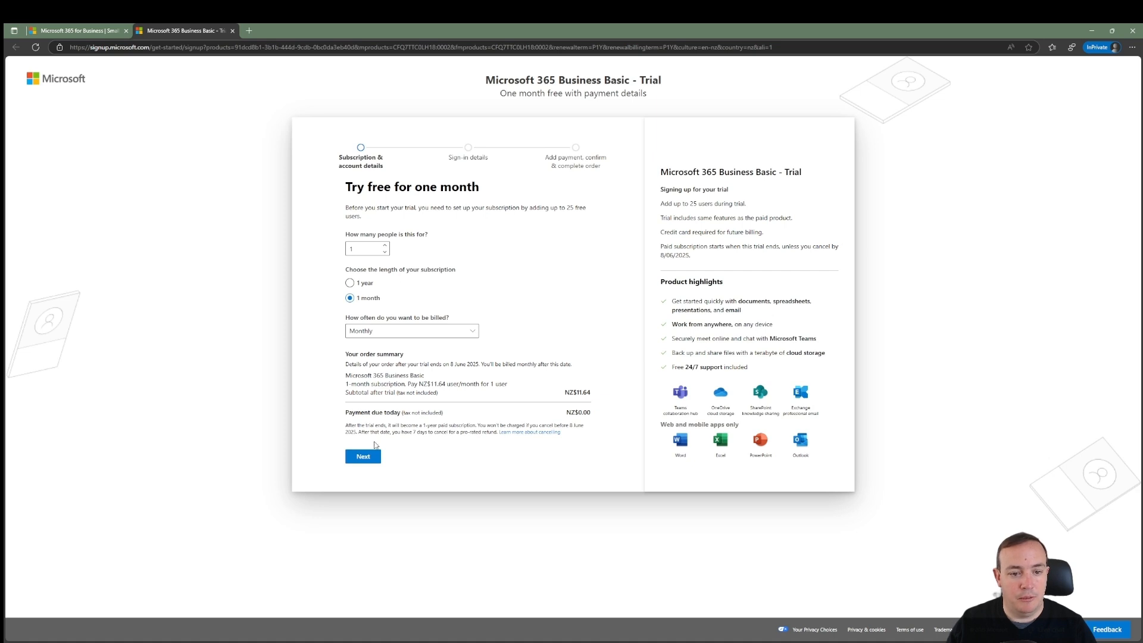
# - Enter a Gmail address for the account and choose to set up a new account
pyautogui.click(373, 459)
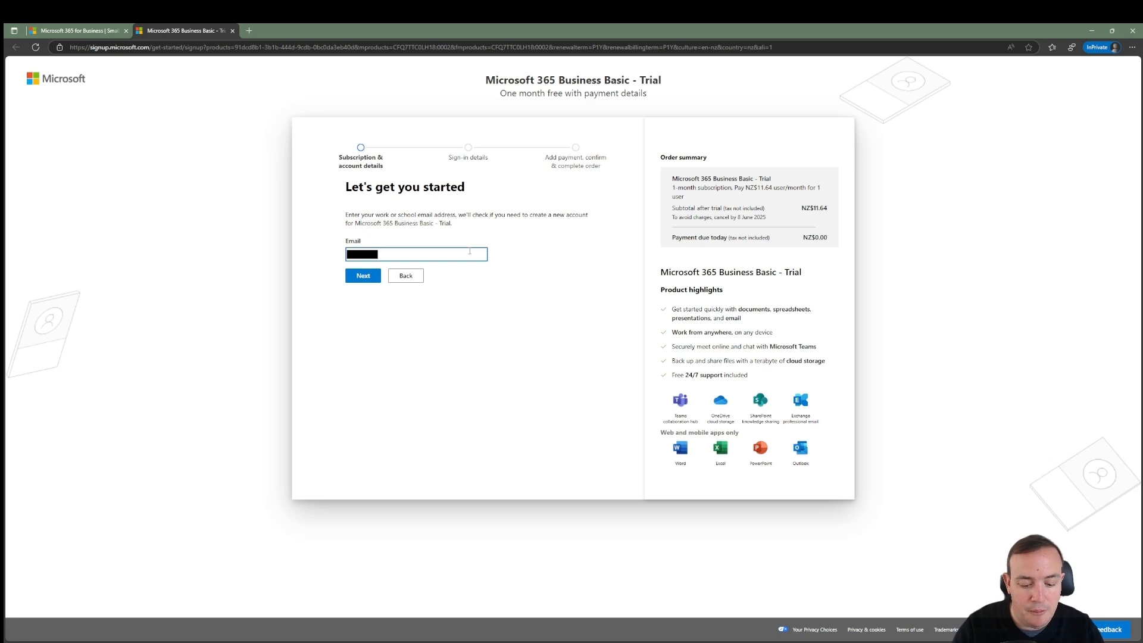
pyautogui.write('@gmail.com')
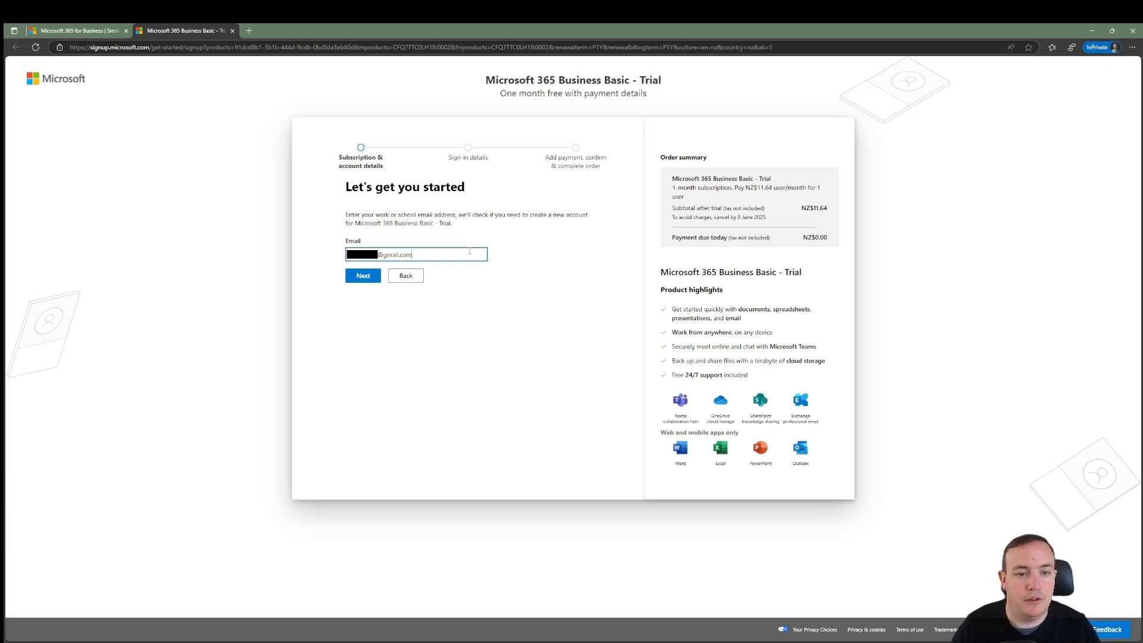
pyautogui.press('Return')
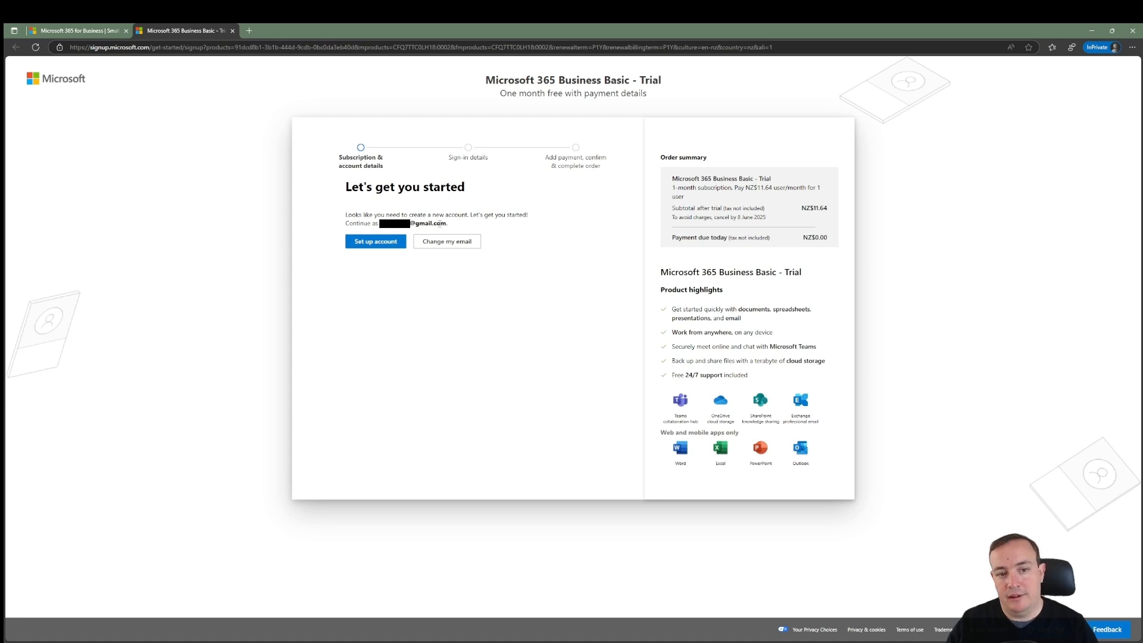
pyautogui.click(385, 247)
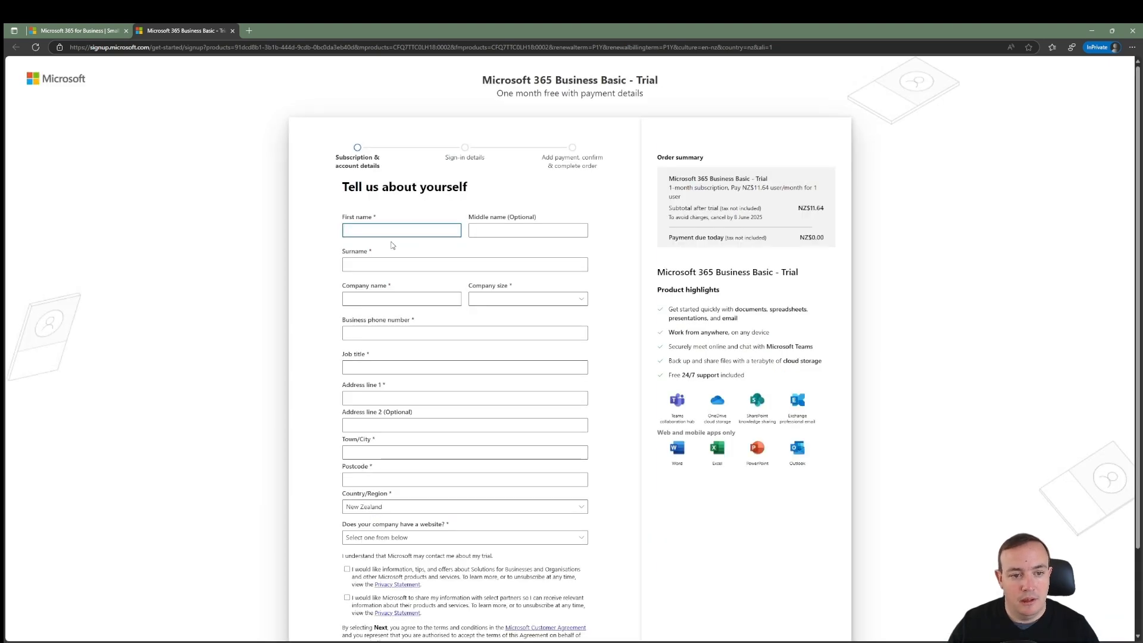
# - Fill in first name, surname and company name, and set company size to 1 person
pyautogui.press('Tab')
pyautogui.press('Tab')
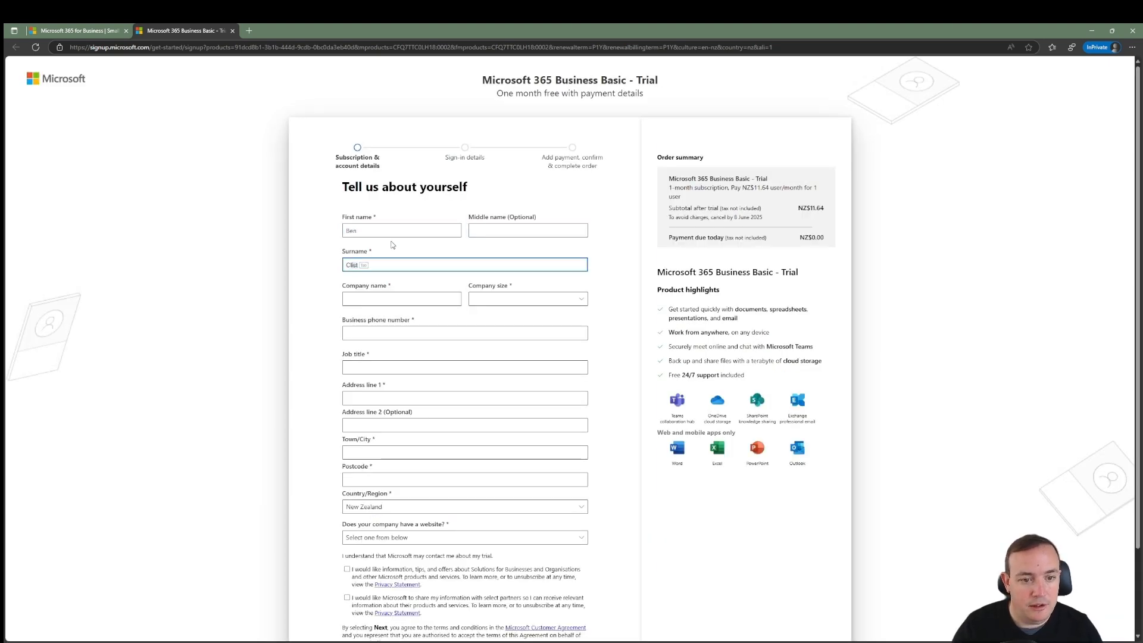
pyautogui.press('Tab')
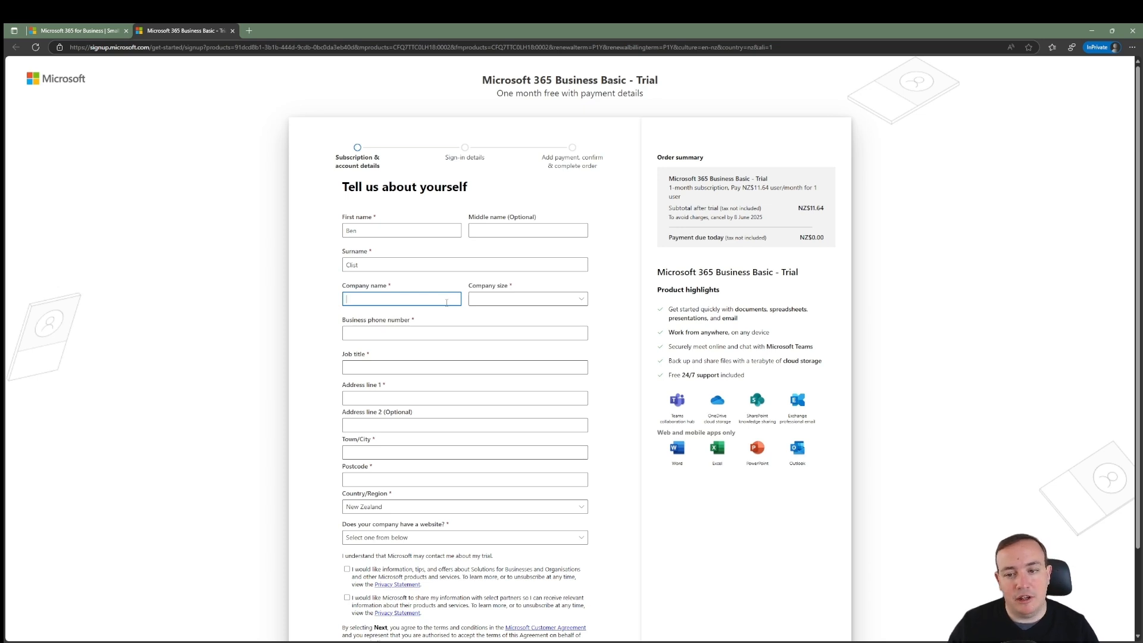
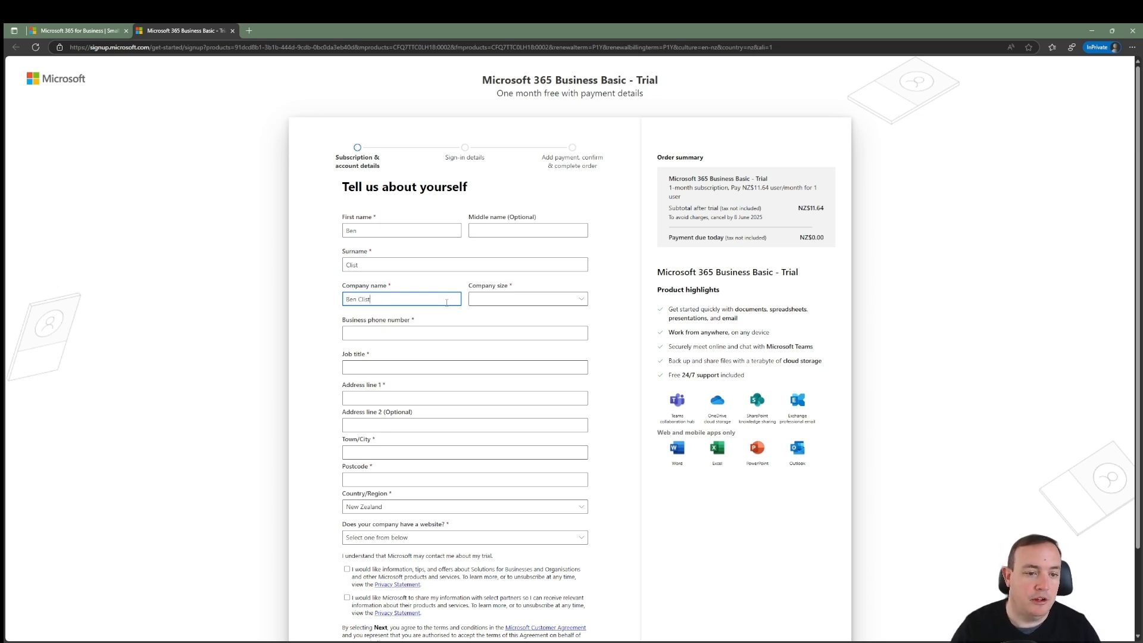
pyautogui.press('Tab')
pyautogui.click(524, 299)
pyautogui.click(506, 324)
# - Add the business phone, job title Owner, answer No to having a website, and submit
pyautogui.click(420, 332)
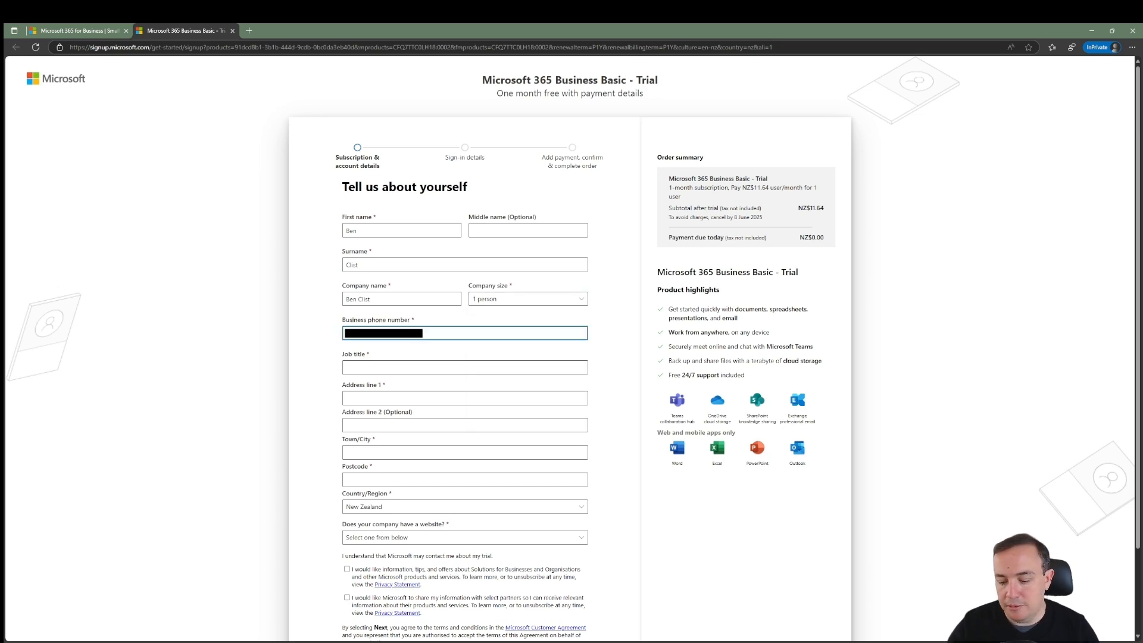
pyautogui.press('Tab')
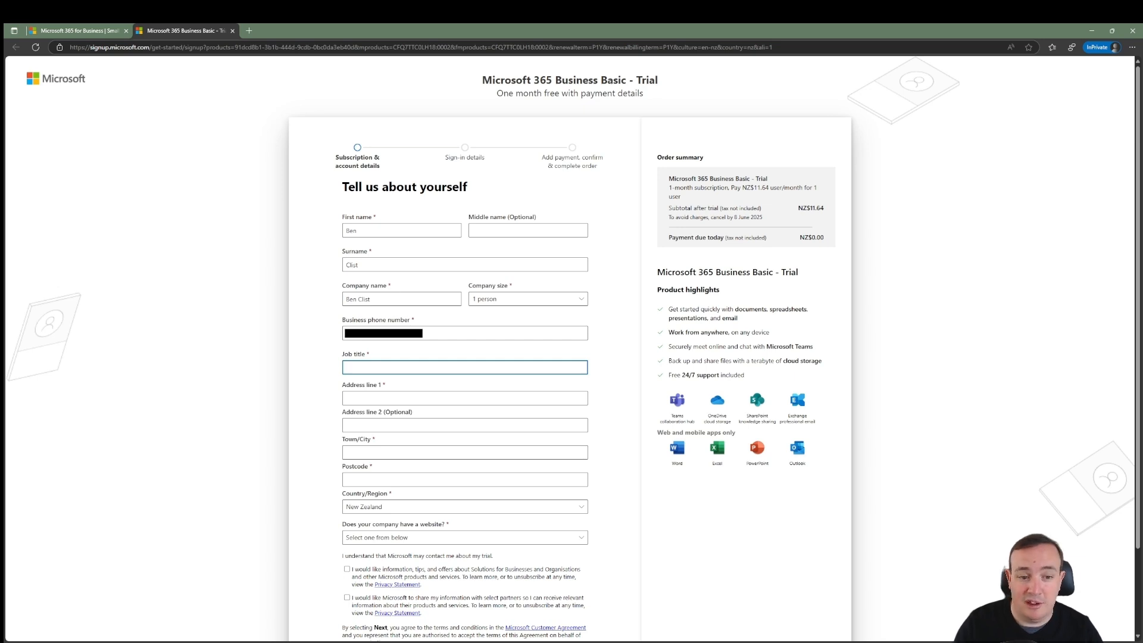
pyautogui.write('Owner')
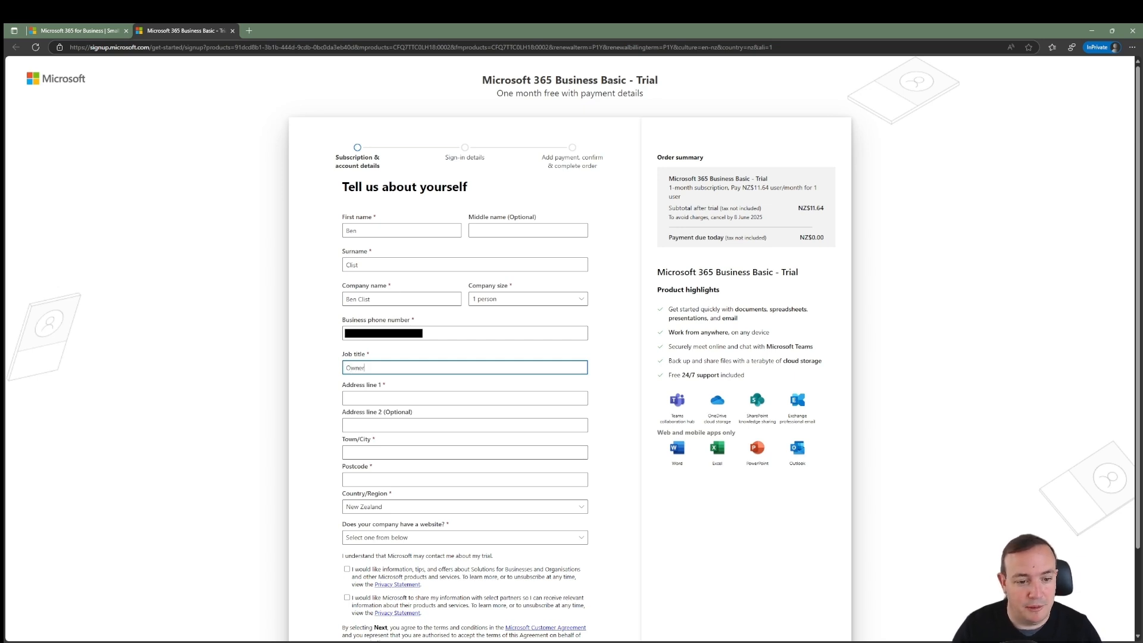
pyautogui.press('Tab')
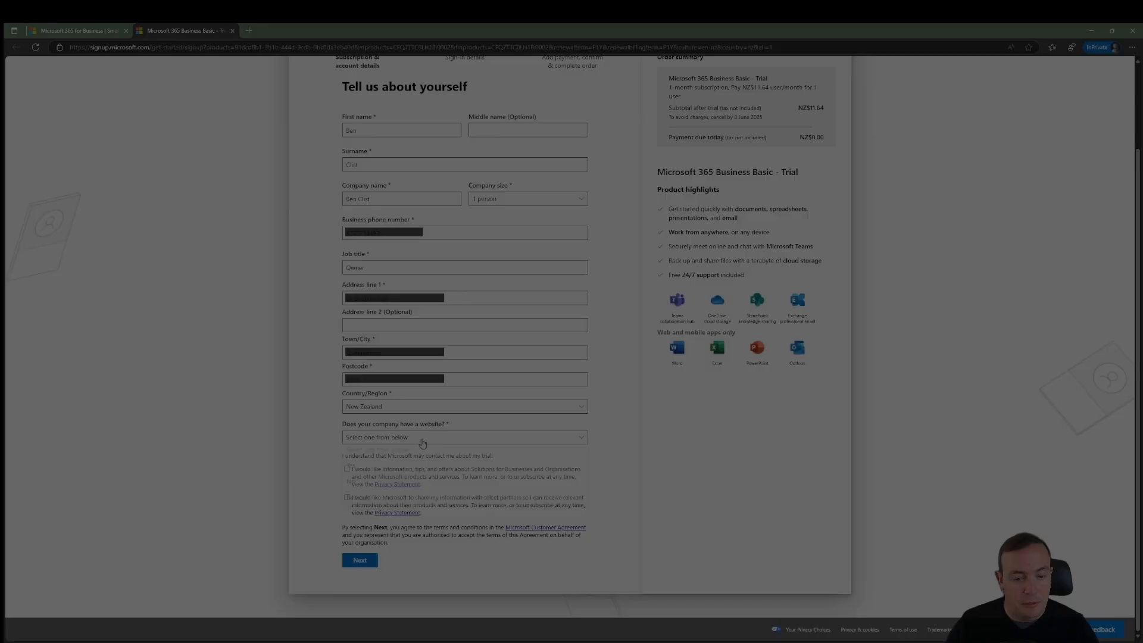
pyautogui.click(384, 437)
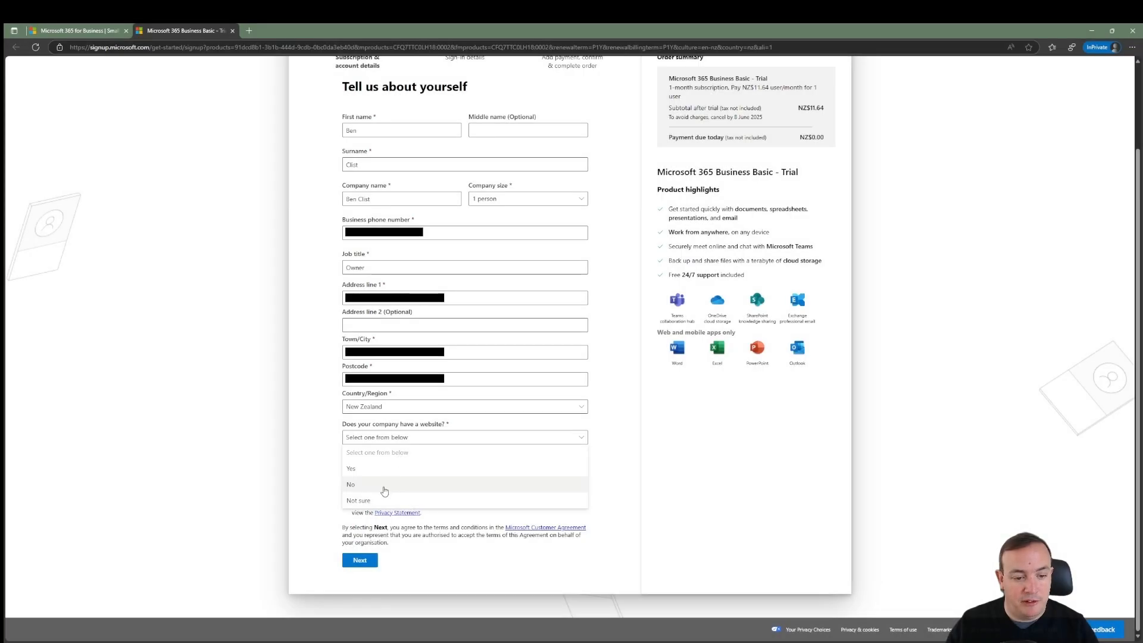
pyautogui.click(384, 489)
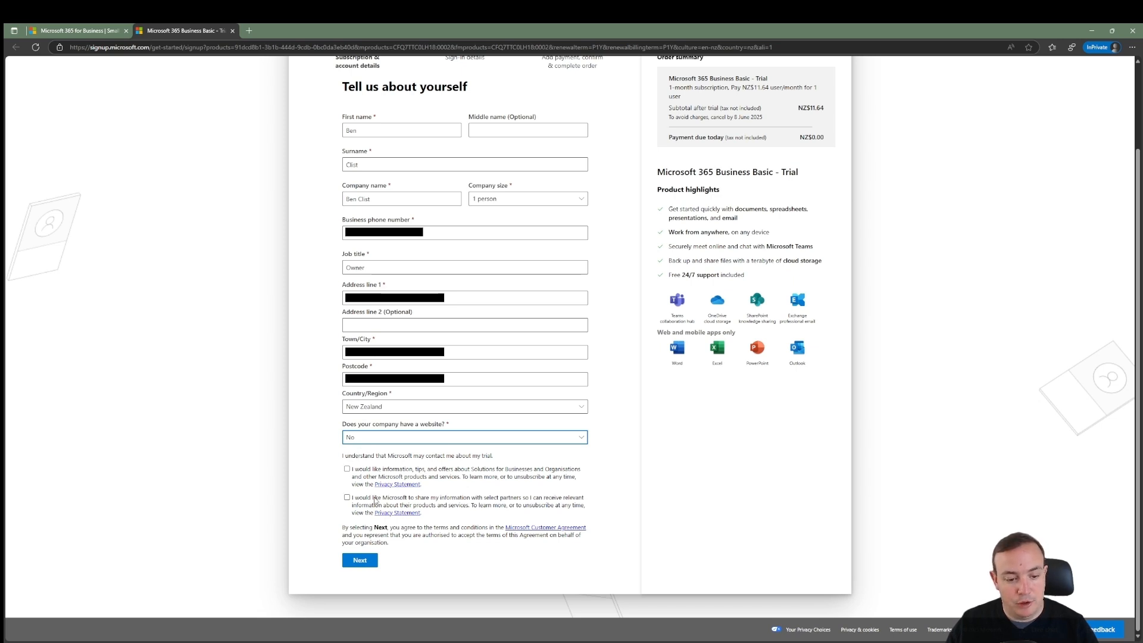
pyautogui.click(360, 562)
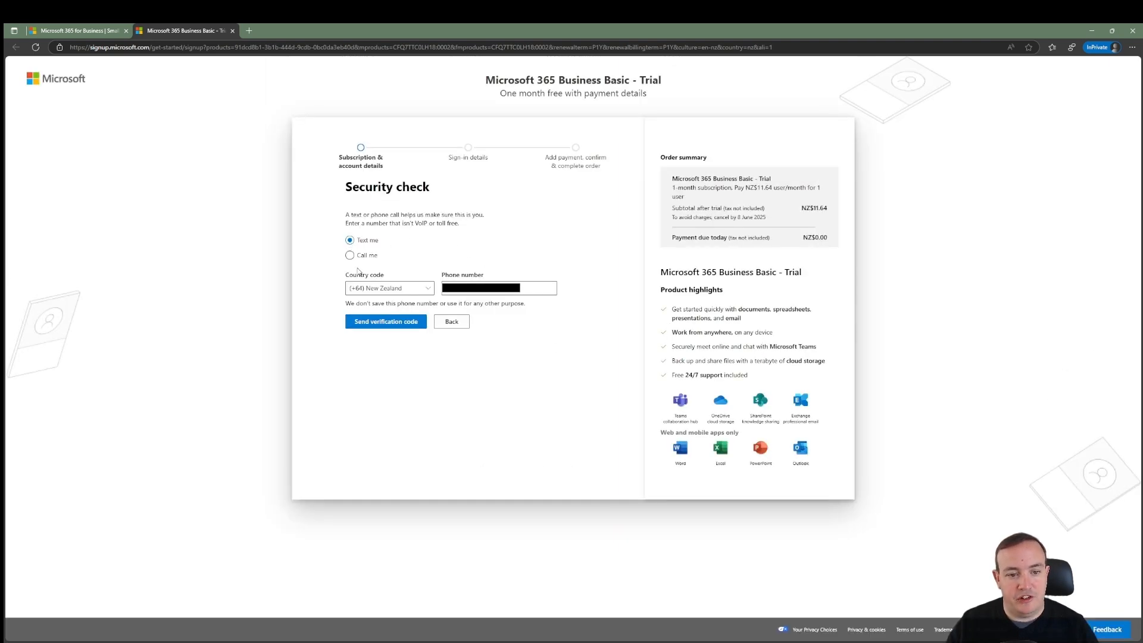
# - Have a verification code texted to the phone, then enter the received code and verify it
pyautogui.click(402, 329)
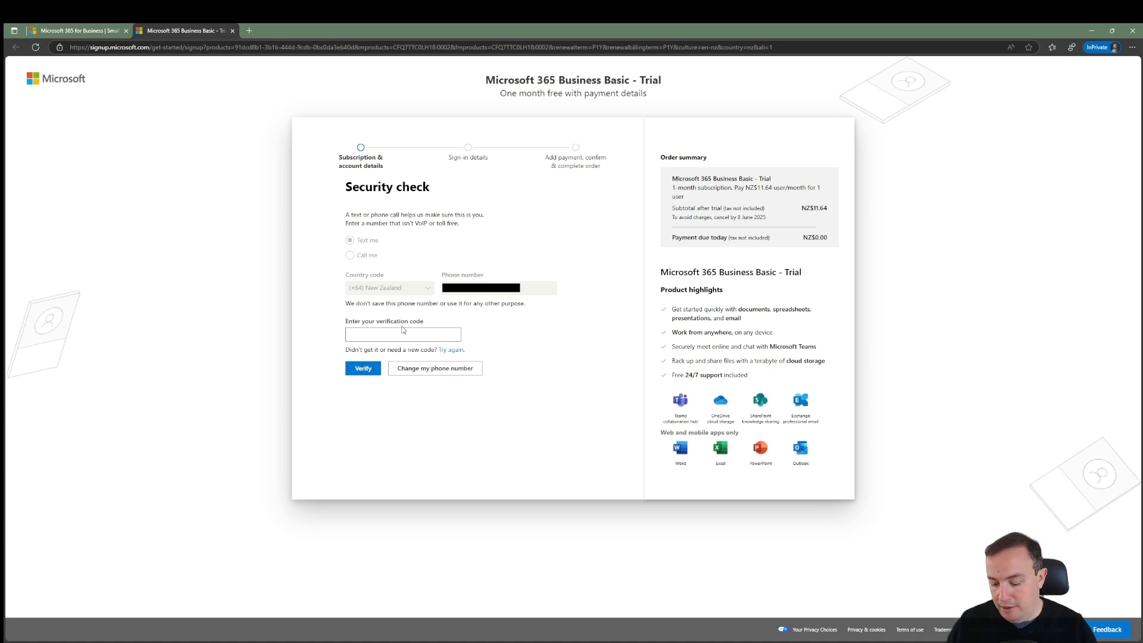
pyautogui.click(406, 336)
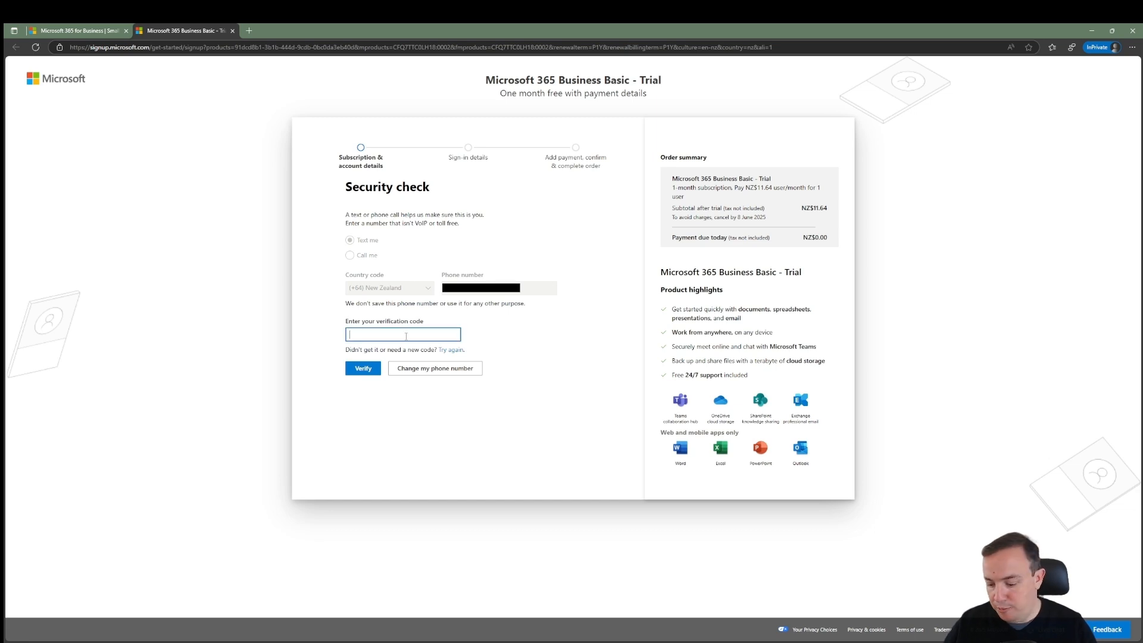
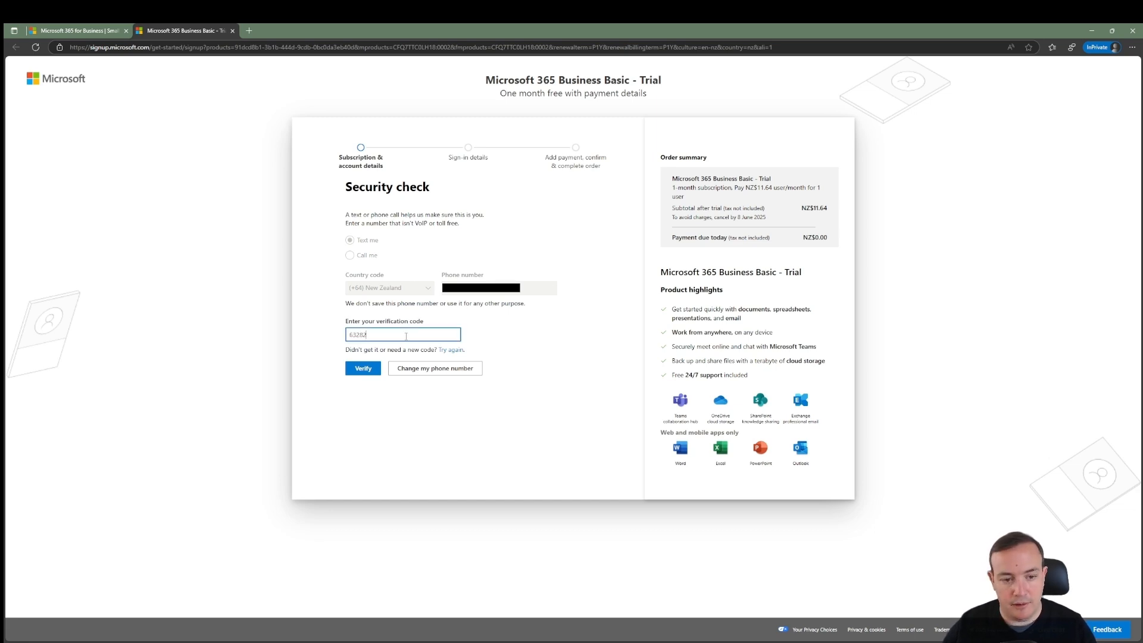
pyautogui.click(364, 370)
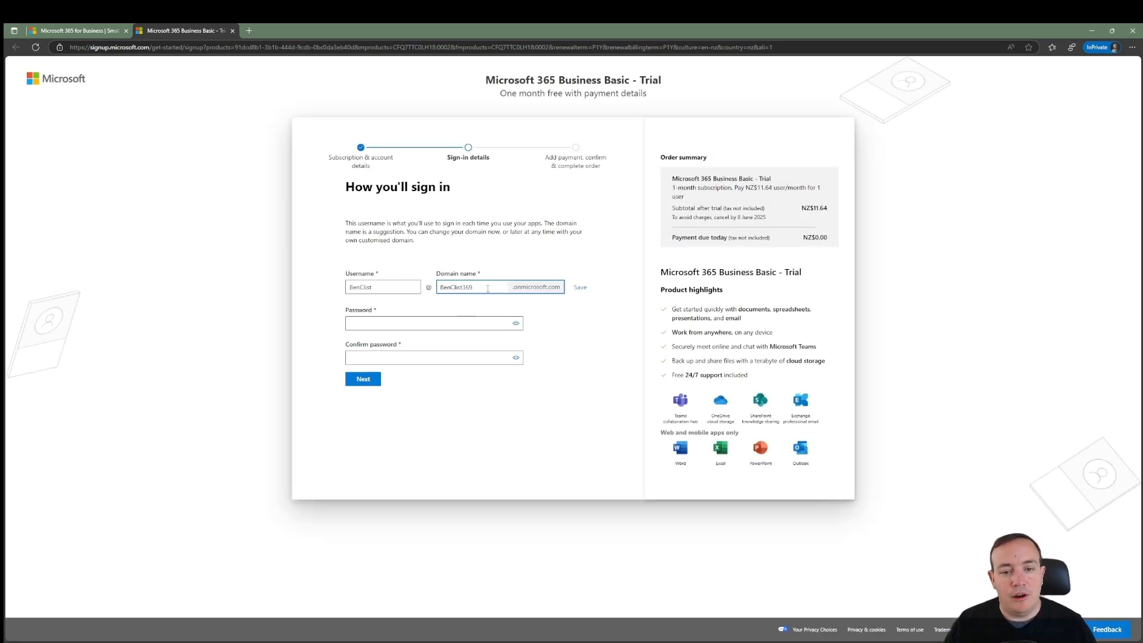
# - Shorten the sign-in username and save bizappsacadem as the .onmicrosoft.com domain name
pyautogui.moveTo(402, 284); pyautogui.dragTo(326, 288)
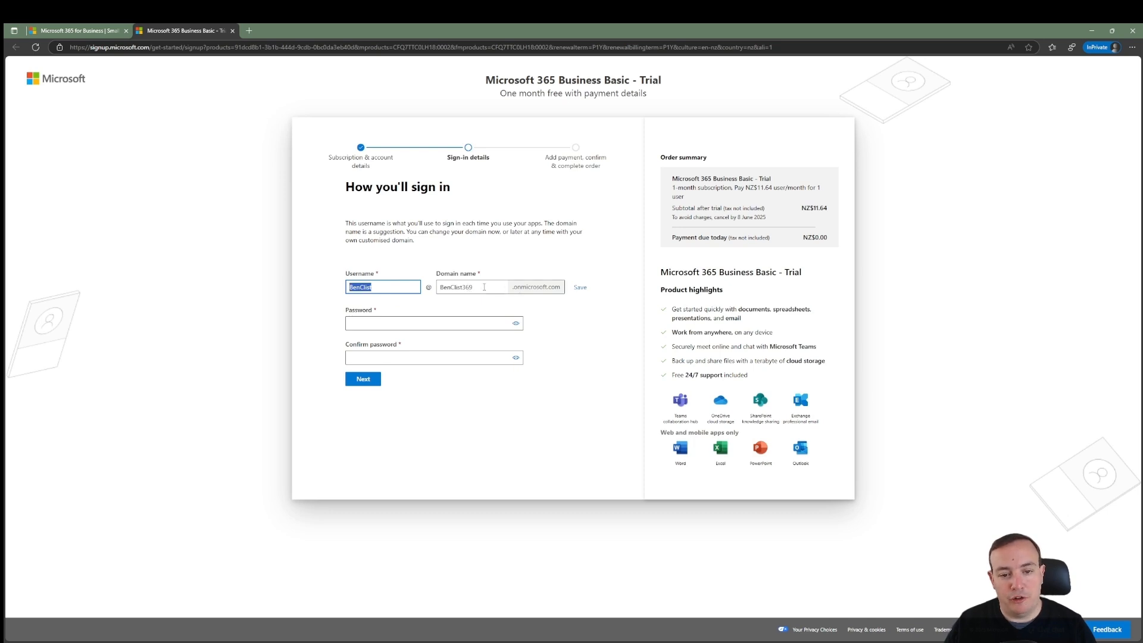
pyautogui.moveTo(398, 289); pyautogui.dragTo(311, 289)
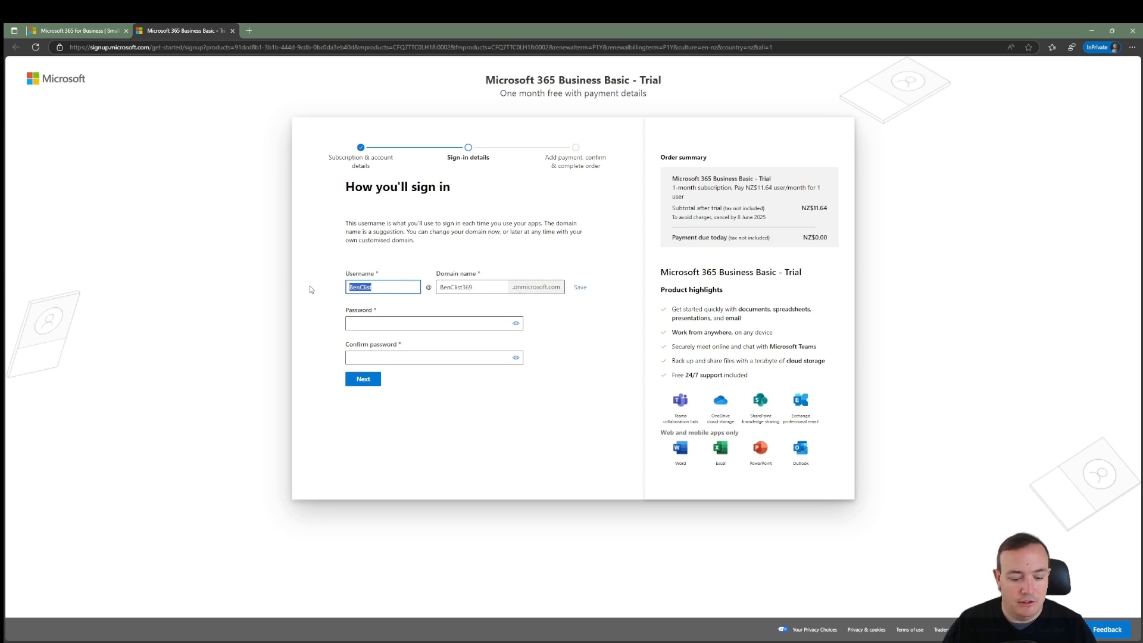
pyautogui.press('Tab')
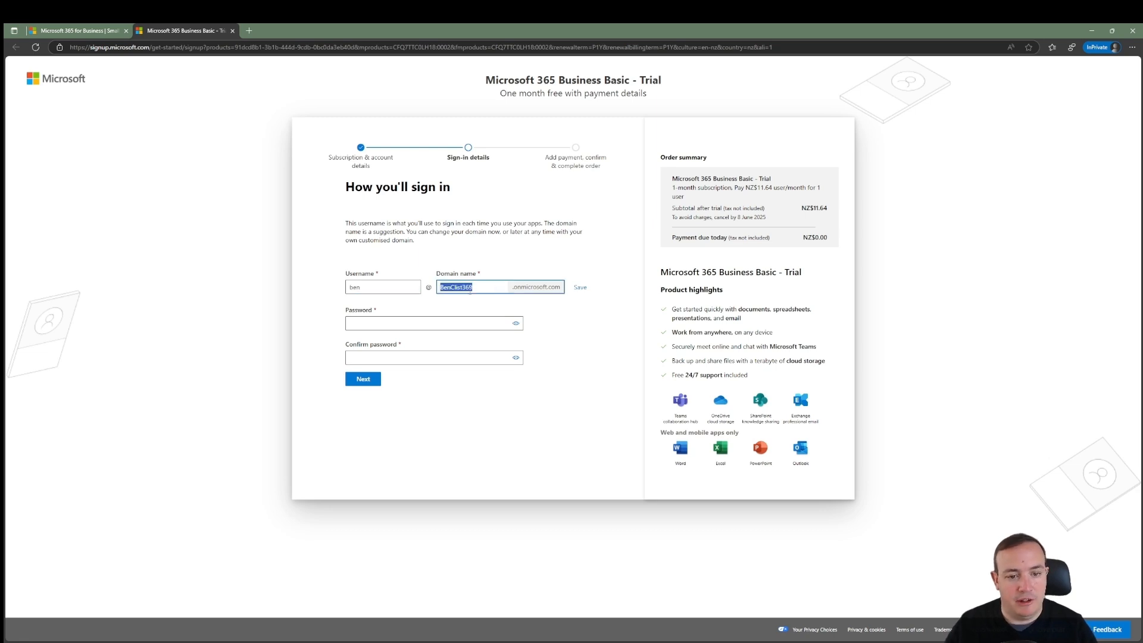
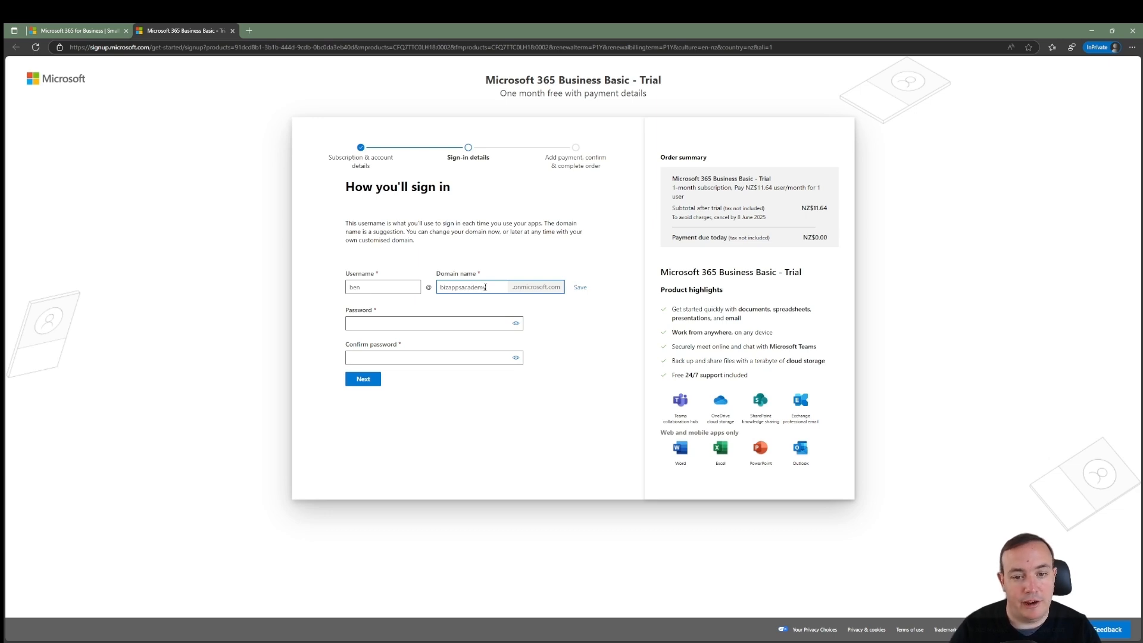
pyautogui.click(580, 287)
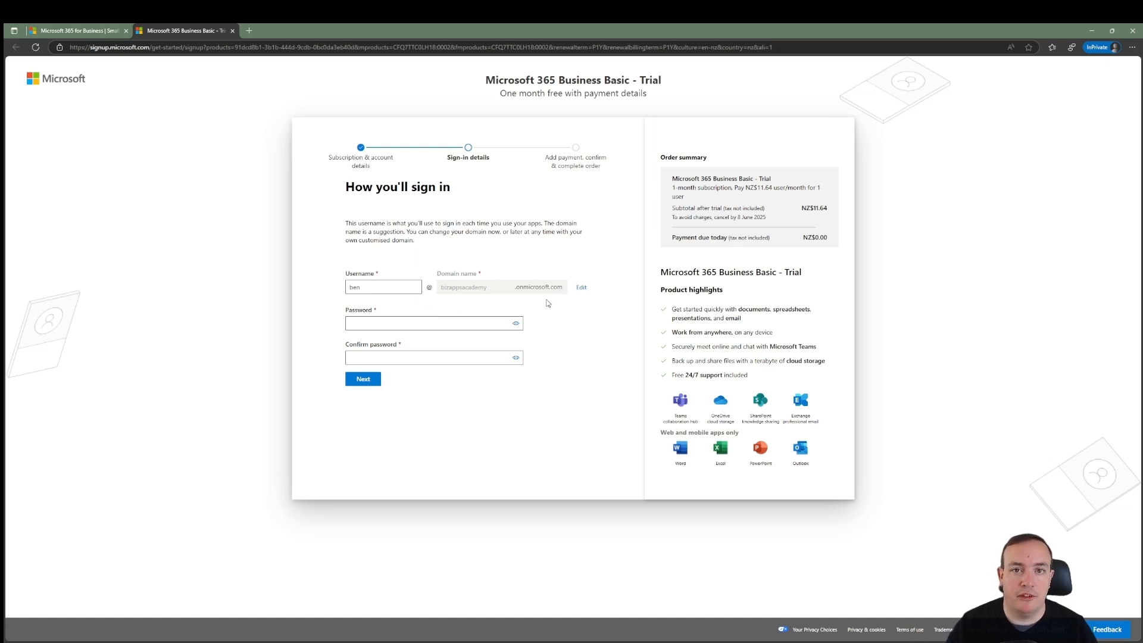
pyautogui.click(464, 319)
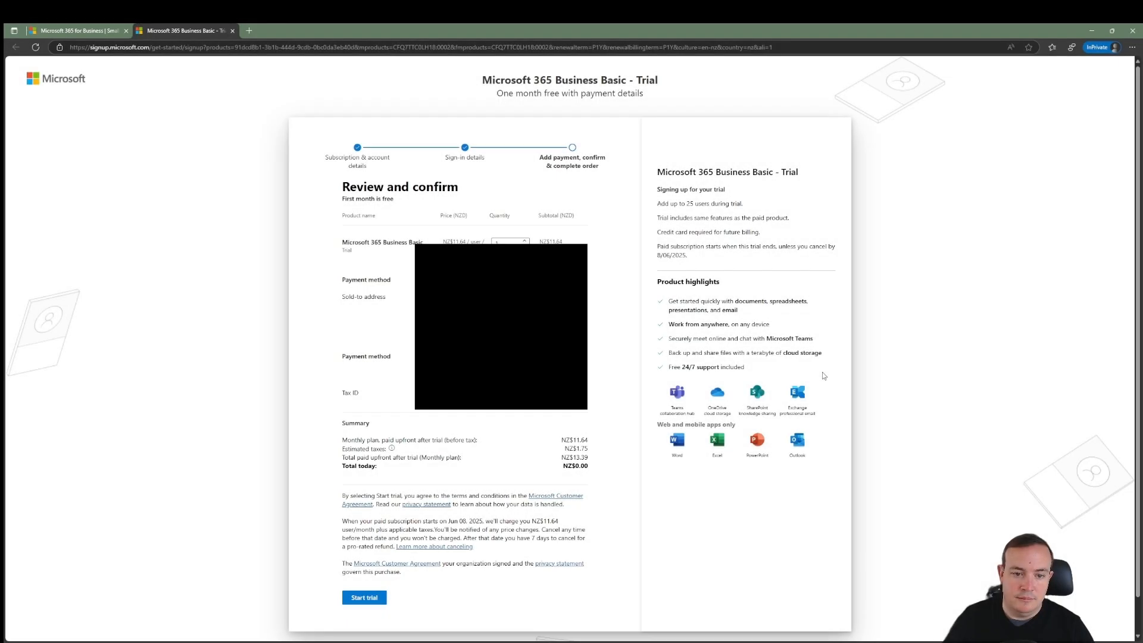
# - Review the order details, including the paid subscription start date, and start the Business Basic trial
pyautogui.scroll(-1, 850, 386)
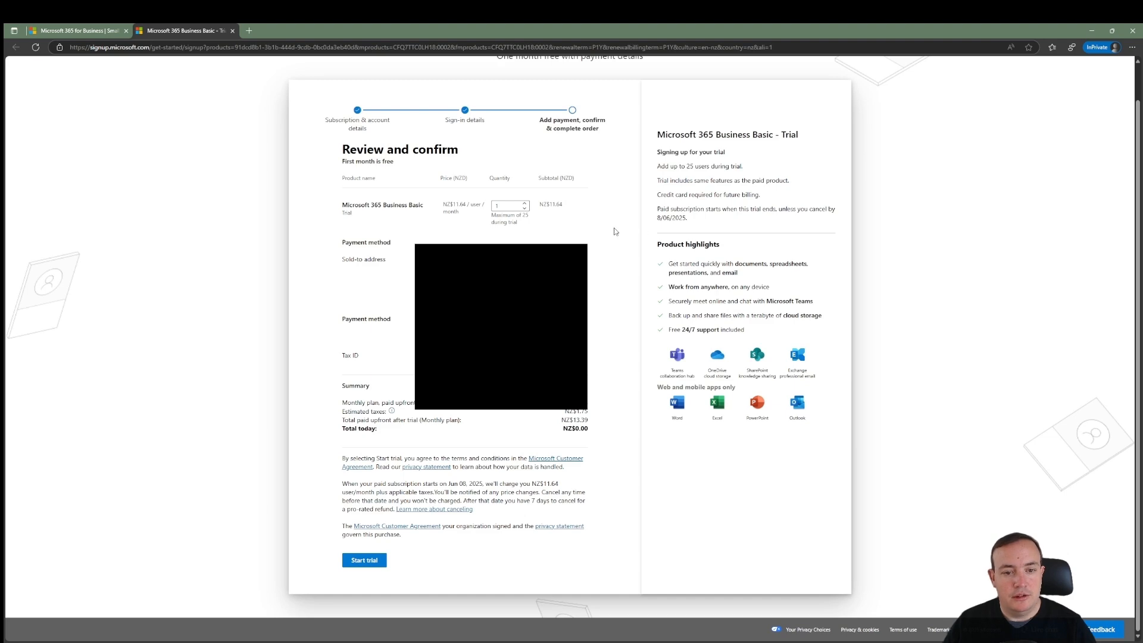
pyautogui.scroll(1, 607, 244)
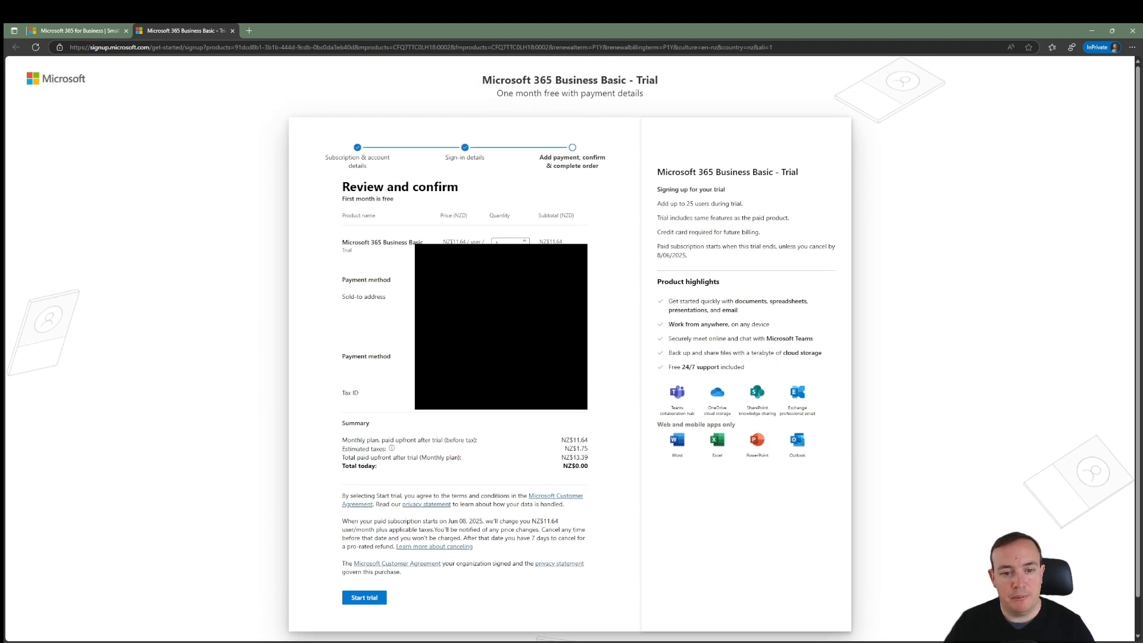
pyautogui.scroll(-1, 607, 244)
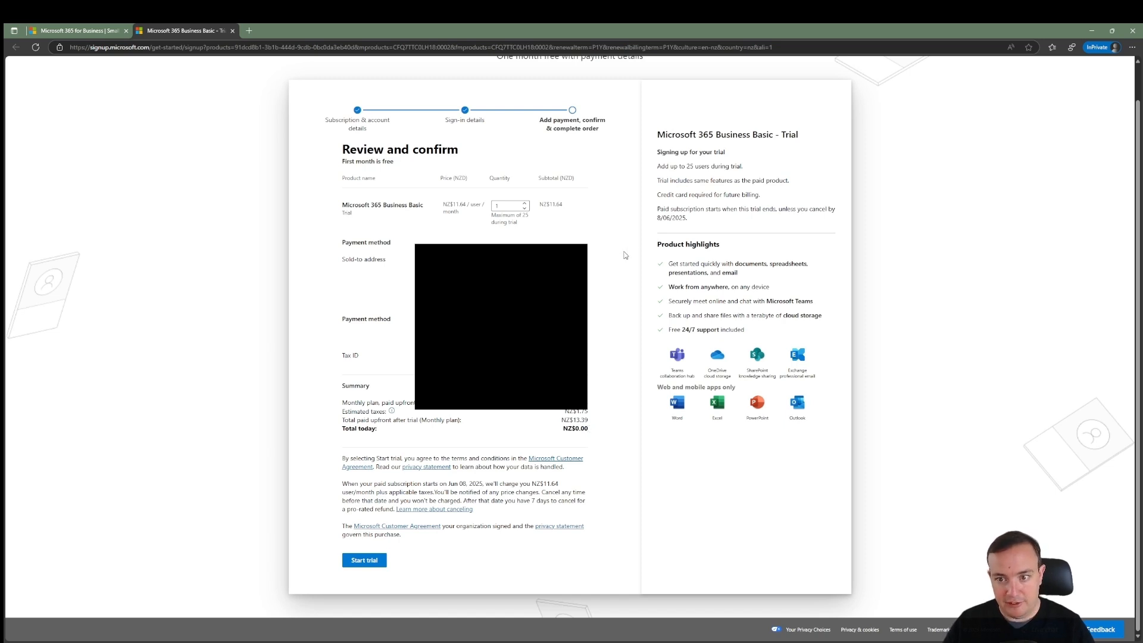
pyautogui.moveTo(691, 219); pyautogui.dragTo(656, 219)
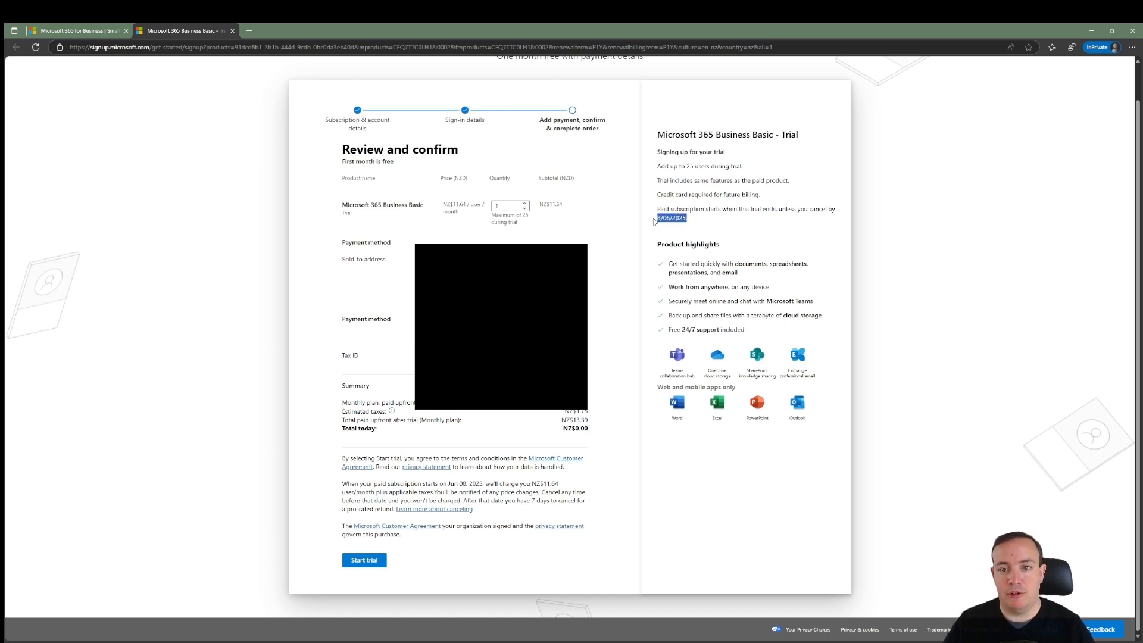
pyautogui.click(656, 221)
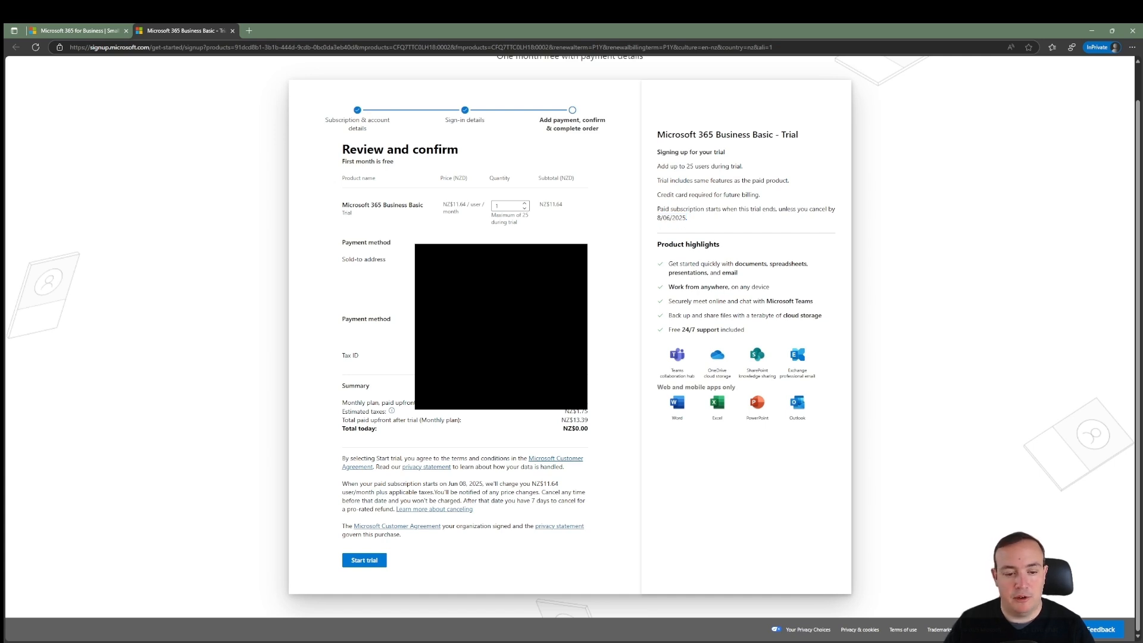
pyautogui.click(374, 561)
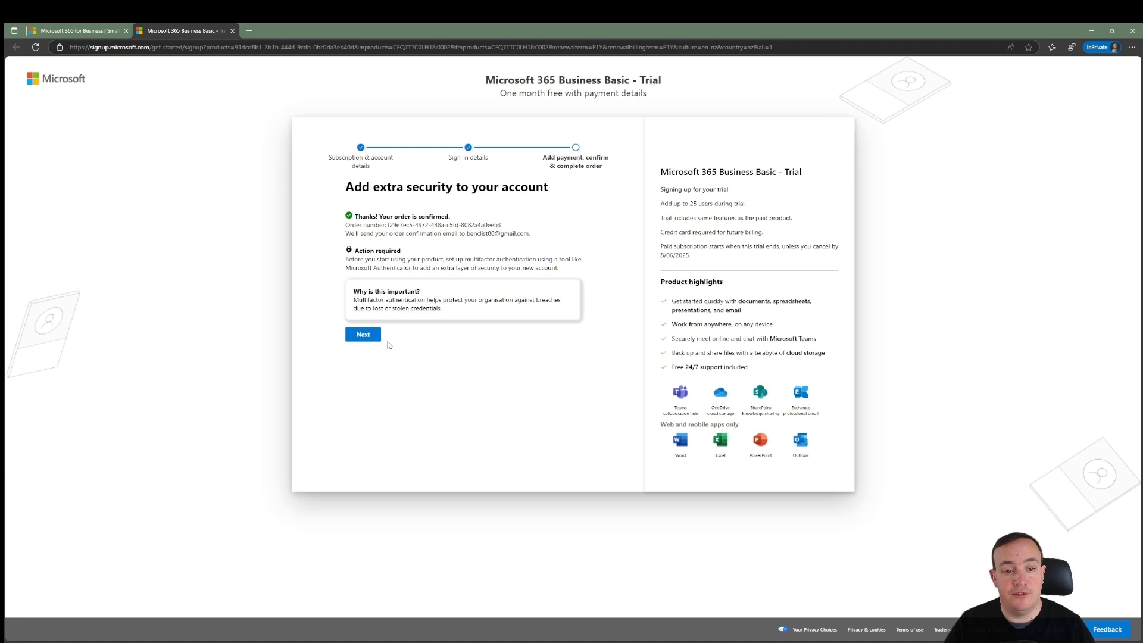
# - Begin multifactor authentication setup from the Let's keep your account secure prompt
pyautogui.click(359, 340)
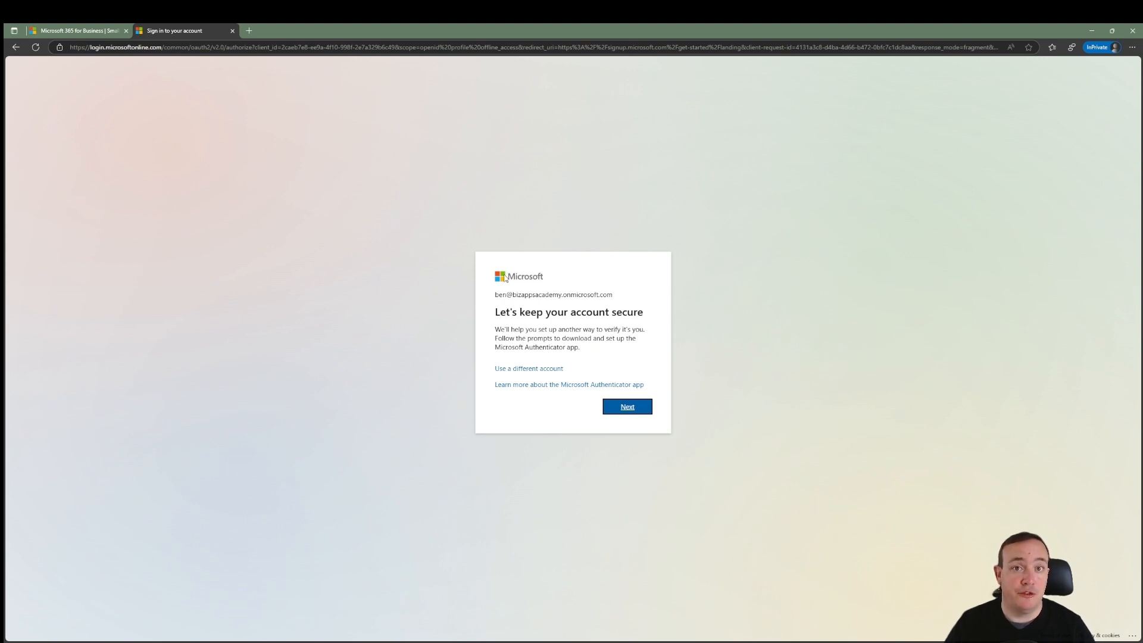
pyautogui.click(627, 407)
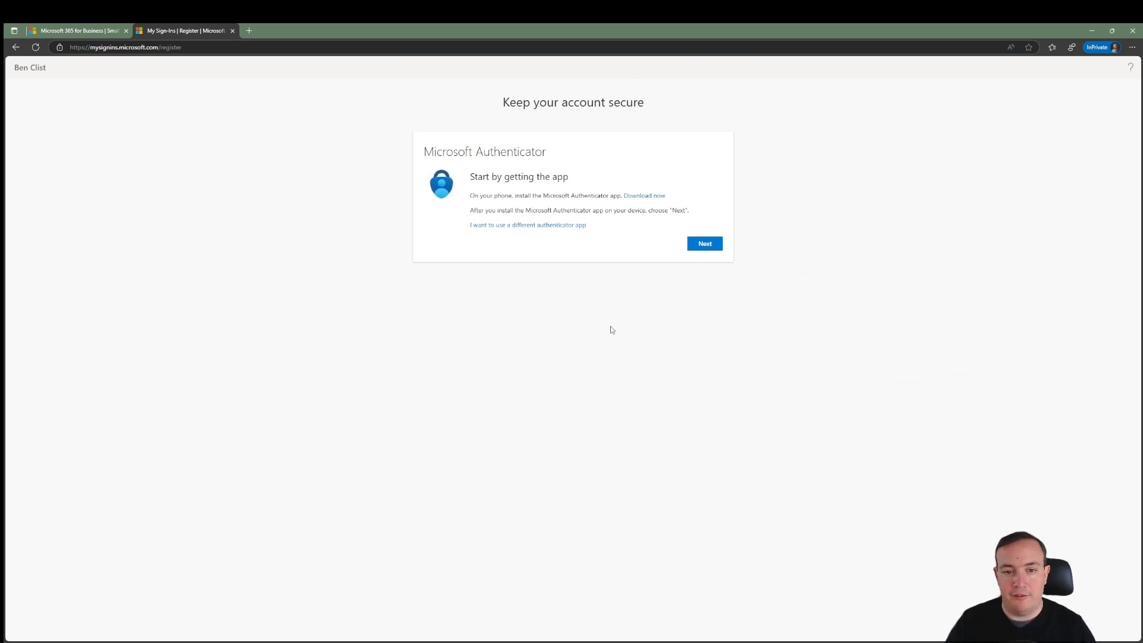
# - Pair Microsoft Authenticator via QR code and approved notification, then stay signed in
pyautogui.click(714, 253)
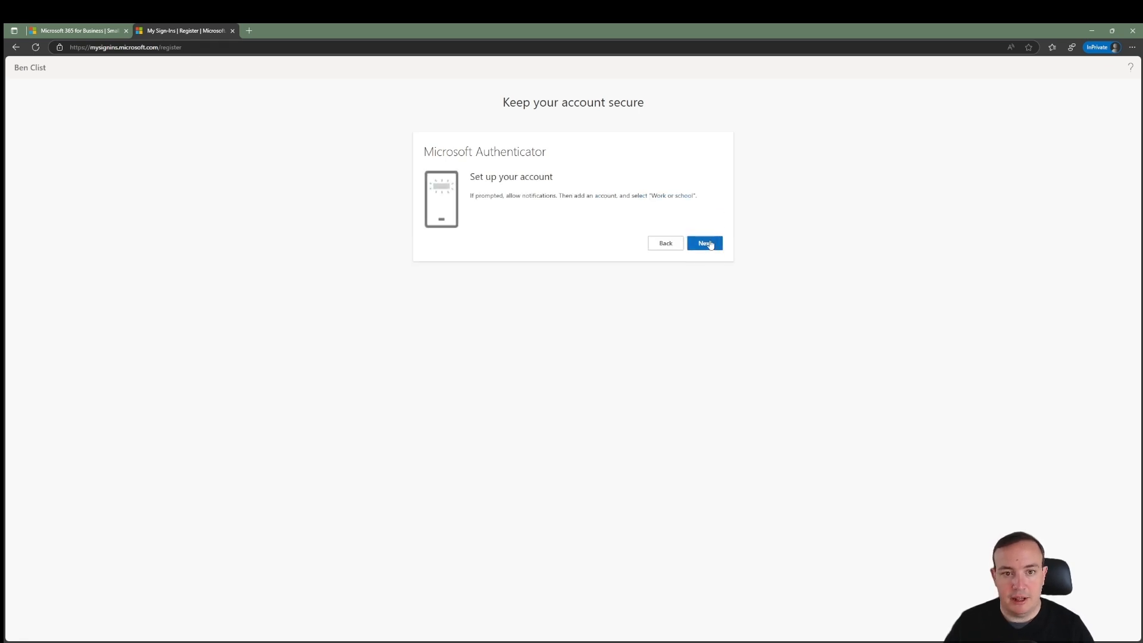
pyautogui.click(710, 244)
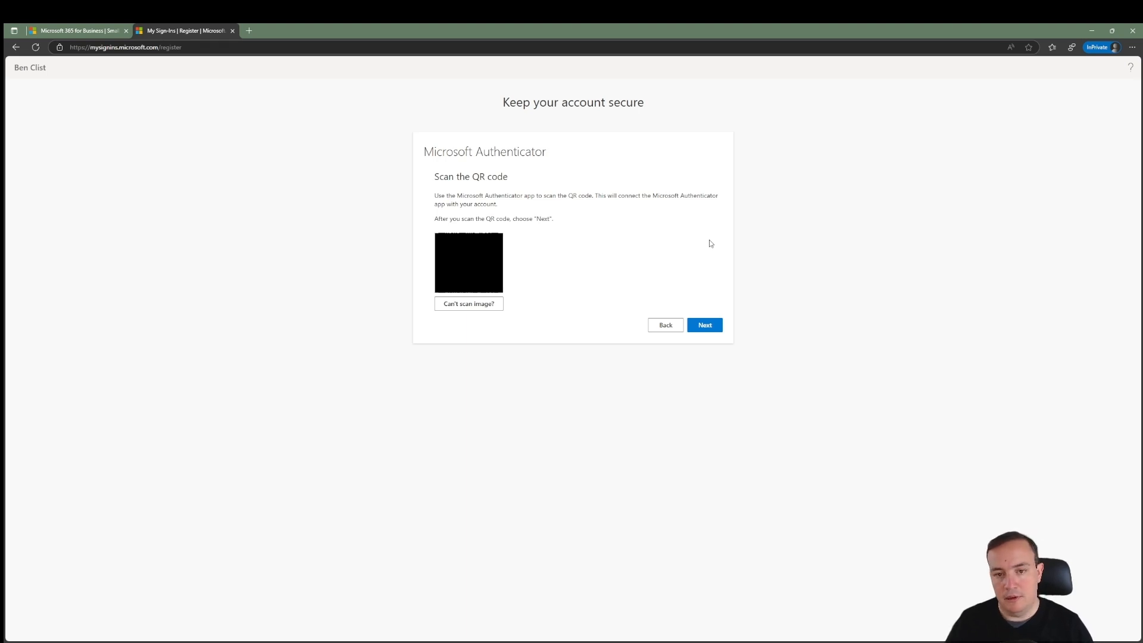
pyautogui.click(711, 323)
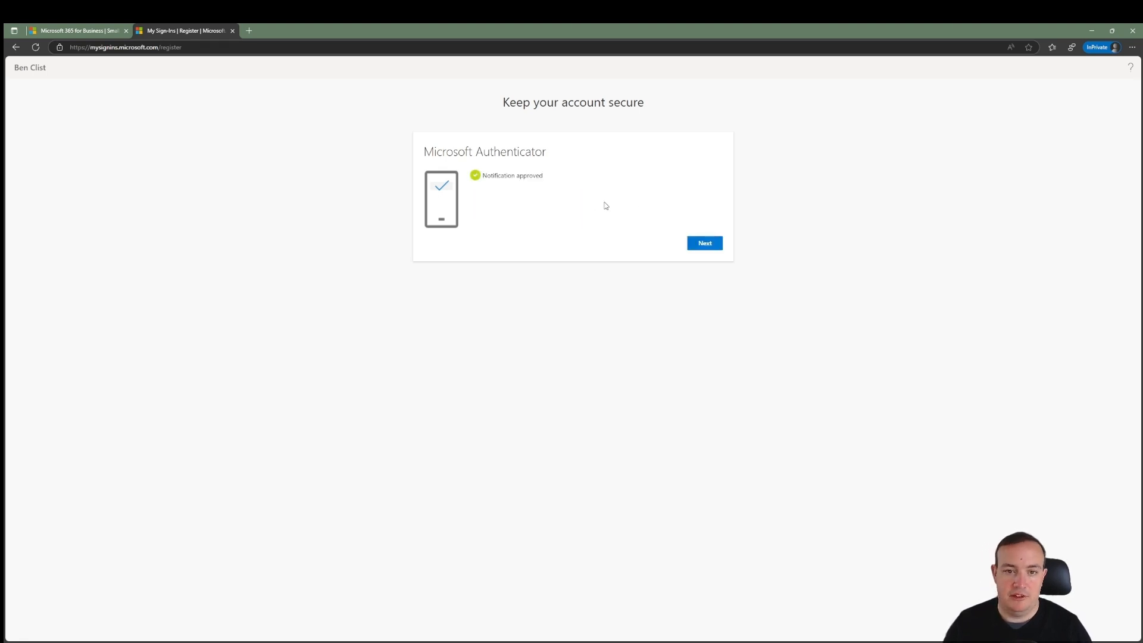
pyautogui.click(705, 245)
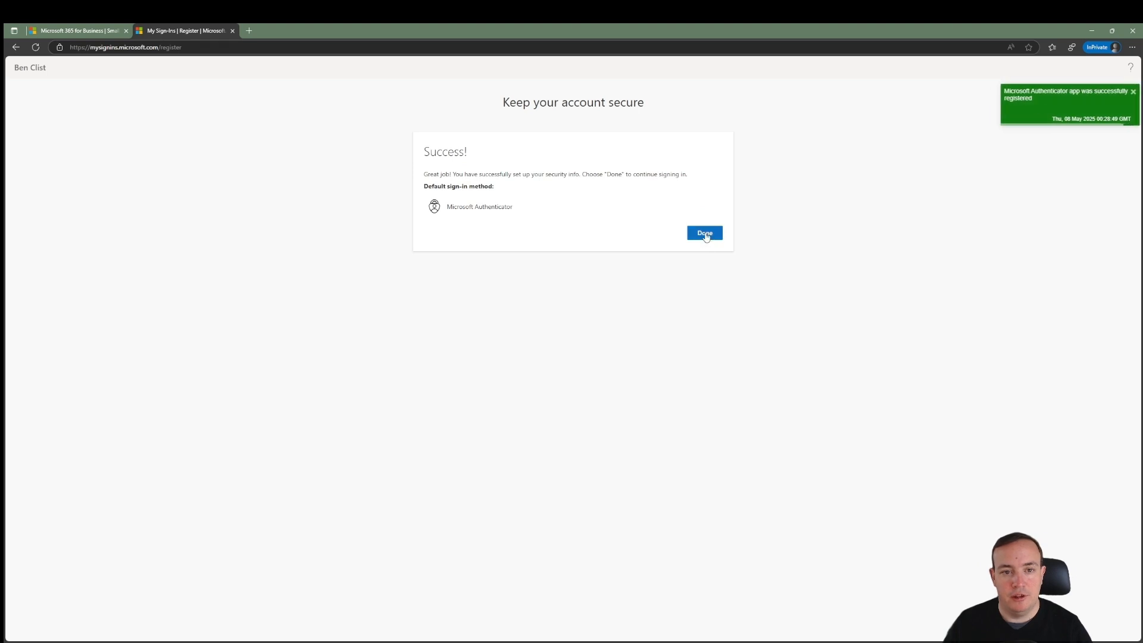
pyautogui.click(705, 234)
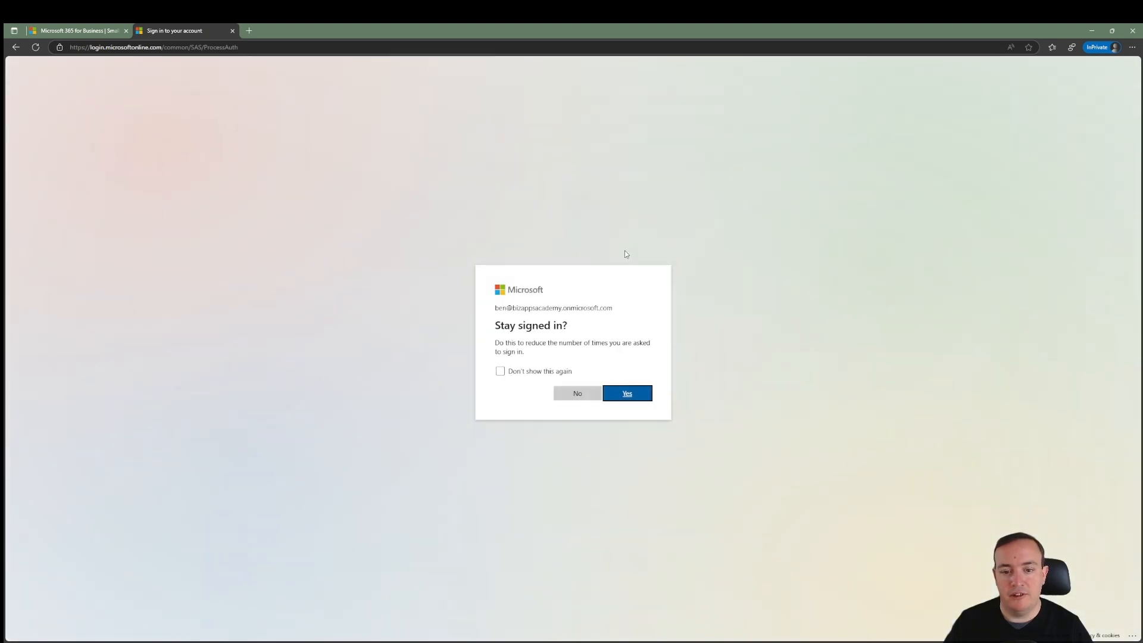
pyautogui.click(632, 393)
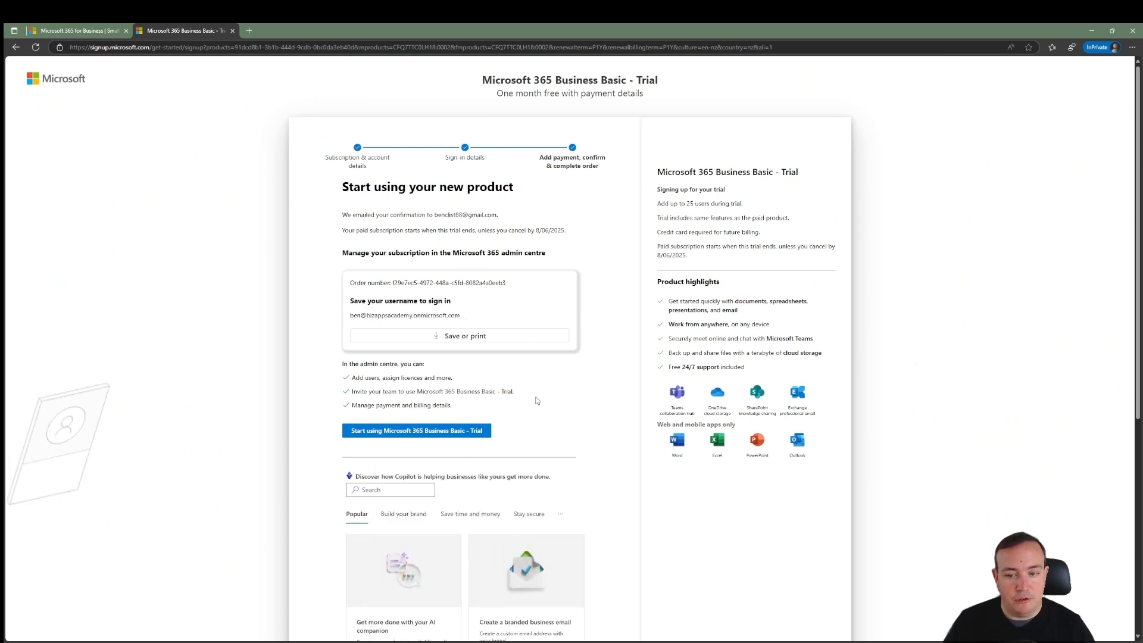
# - Start using the new Microsoft 365 Business Basic trial to launch the admin center
pyautogui.click(455, 431)
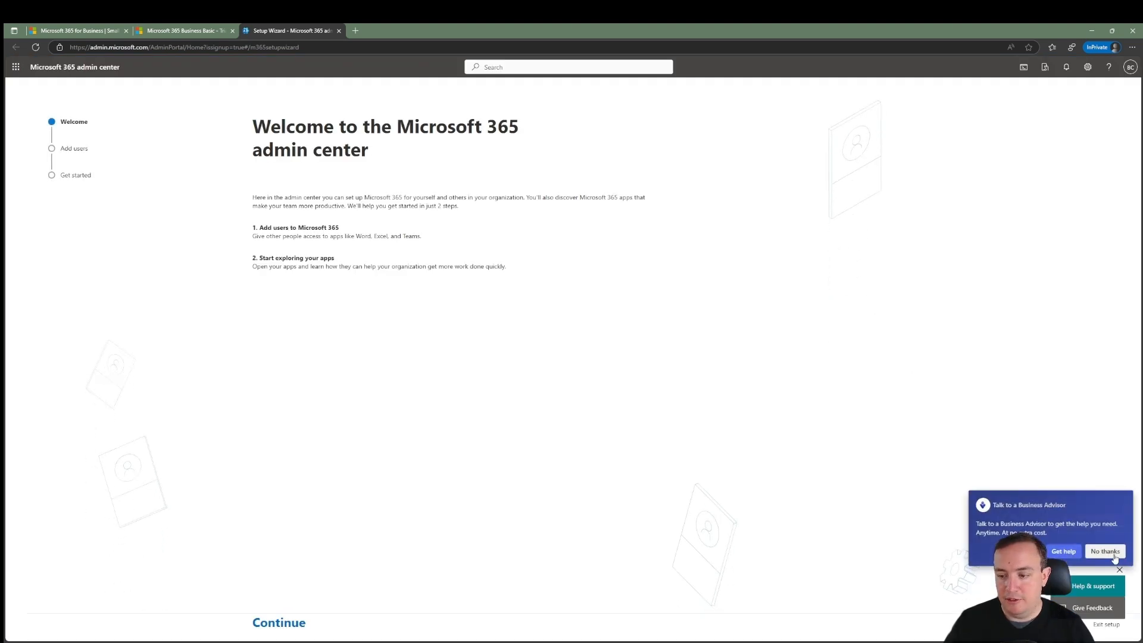
# - Decline the business advisor offer, then run through the setup wizard, skipping Add users
pyautogui.click(1105, 551)
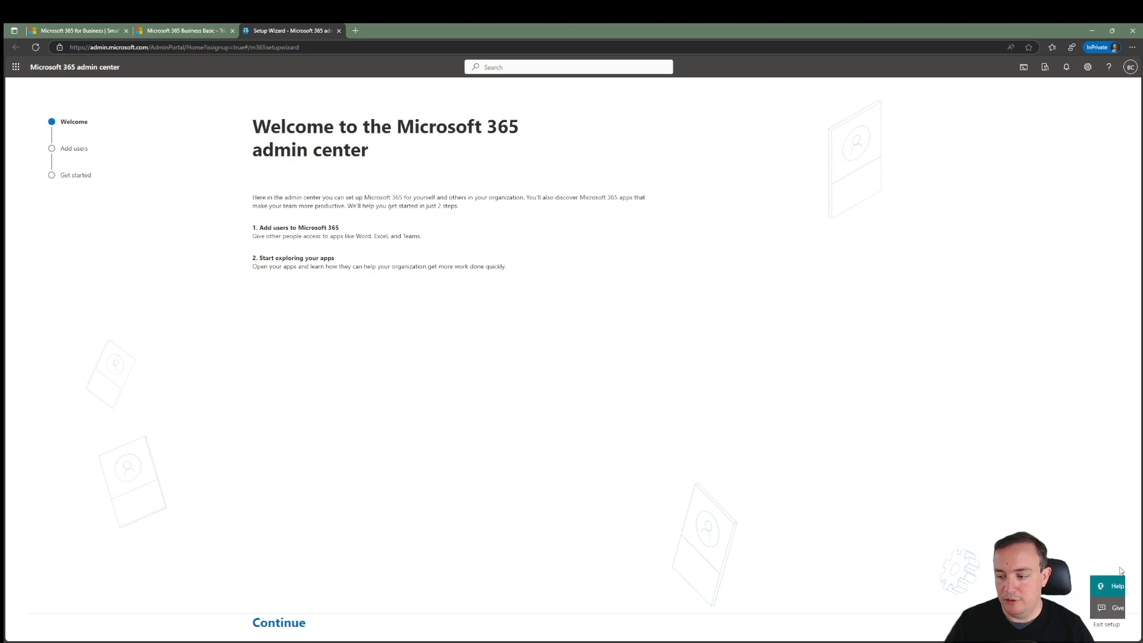
pyautogui.click(294, 624)
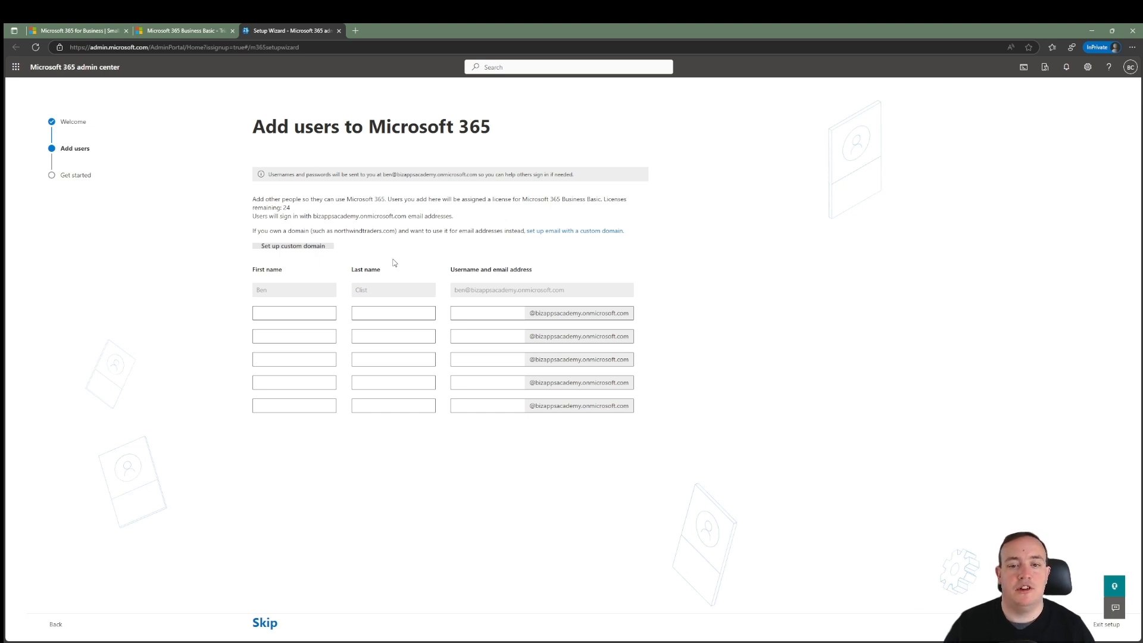
pyautogui.click(264, 623)
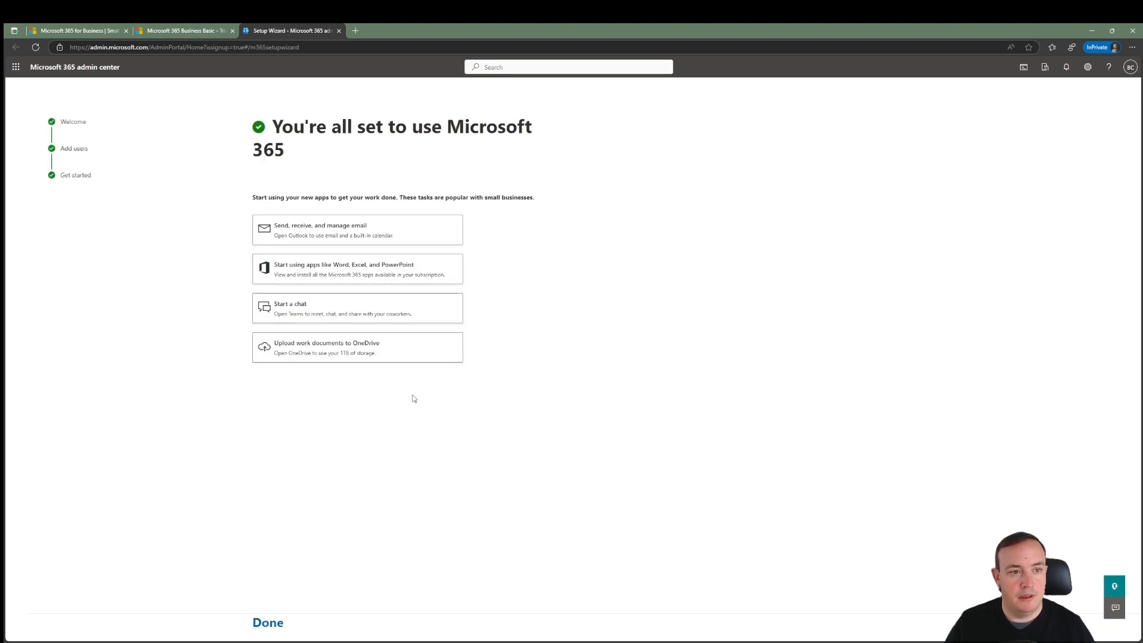
pyautogui.click(268, 622)
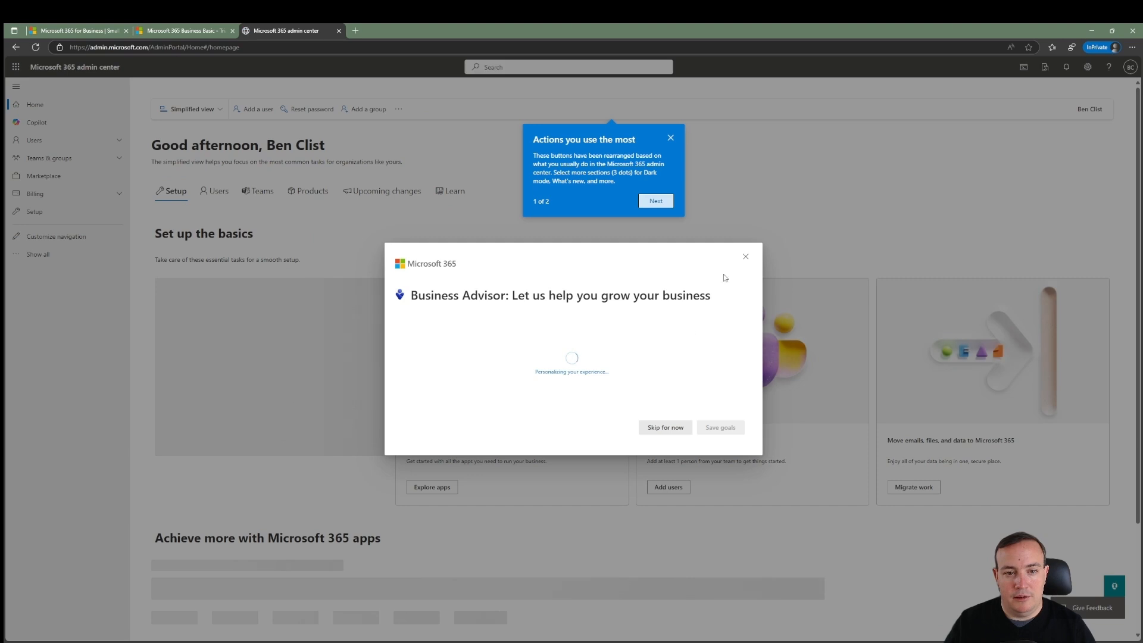
# - Dismiss the 'Actions you use the most' tip and the Business Advisor dialog
pyautogui.click(661, 426)
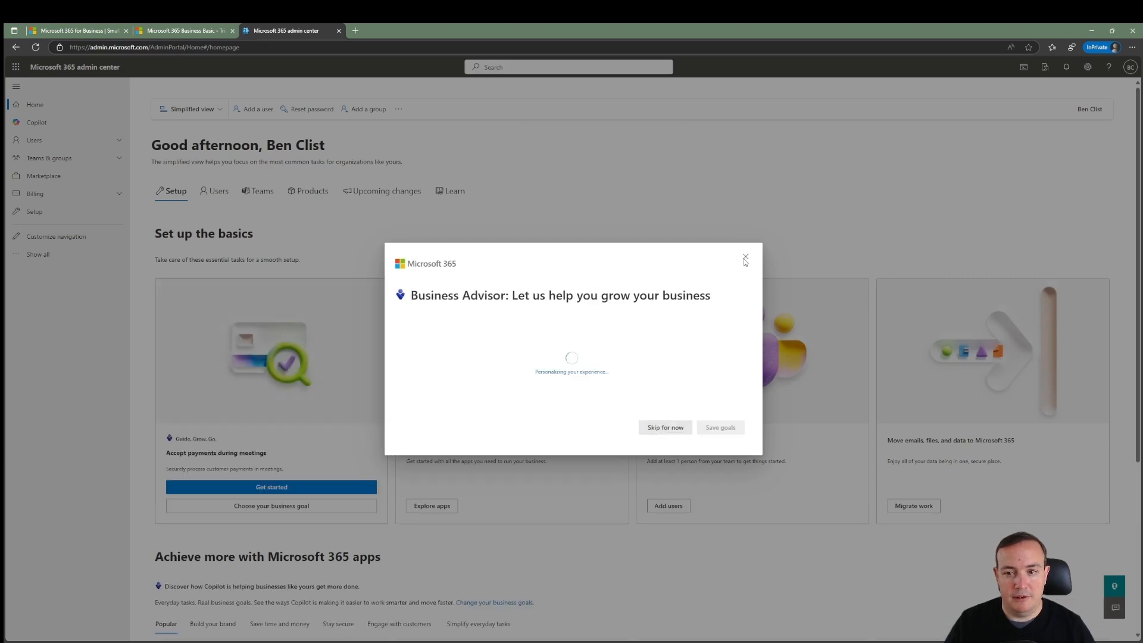
pyautogui.click(663, 432)
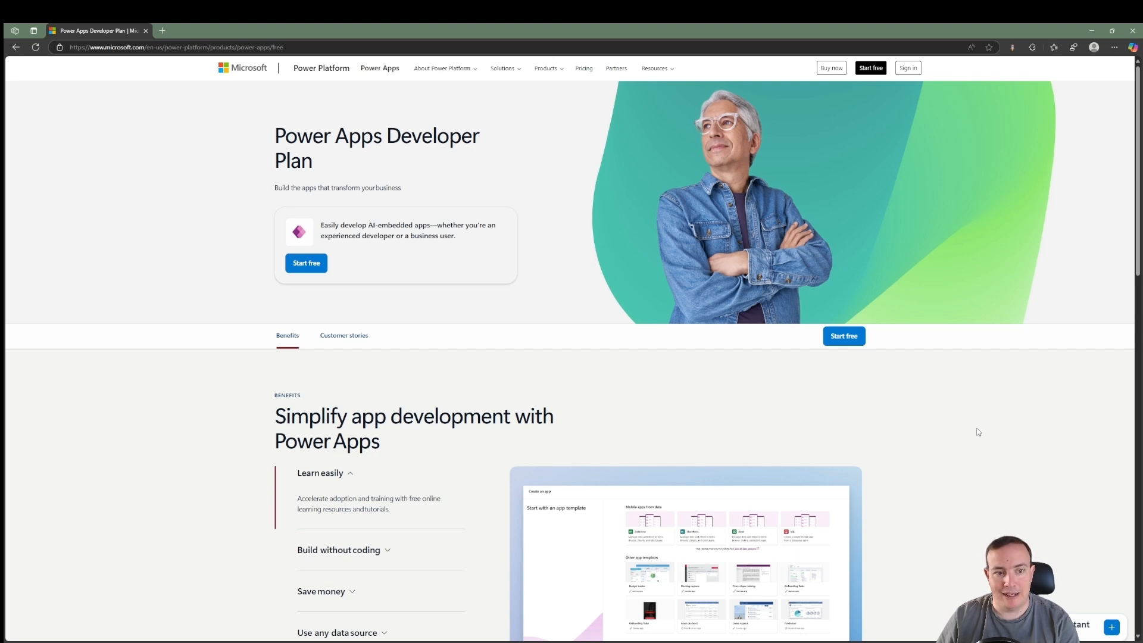
# - Sign up for the free Power Apps Developer Plan with the new work e-mail, accepting the terms
pyautogui.click(314, 265)
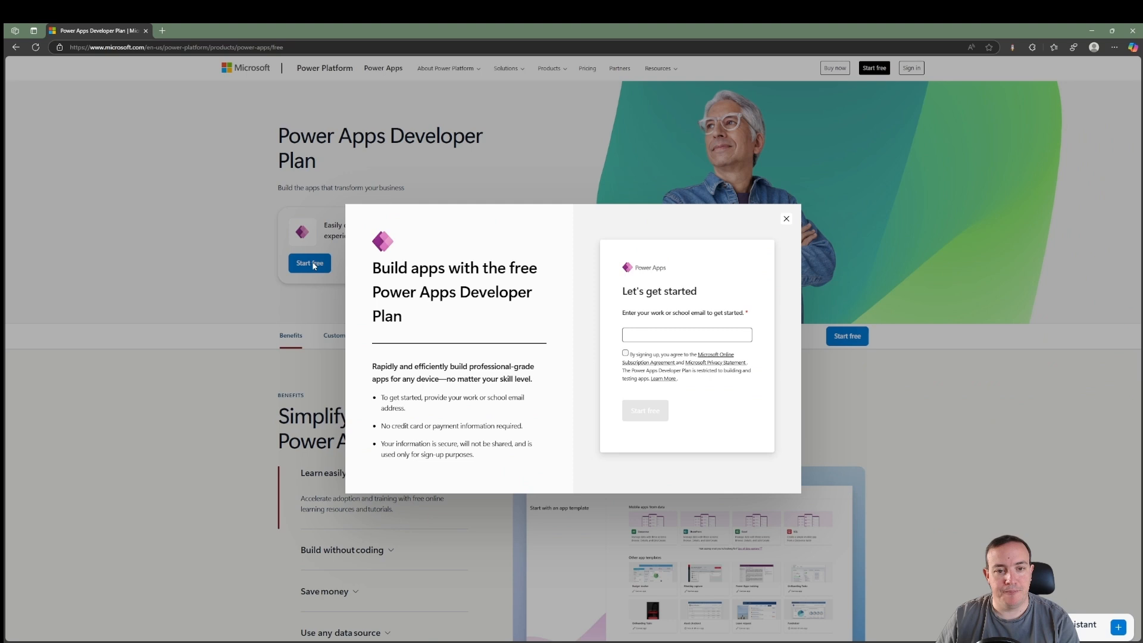
pyautogui.click(672, 340)
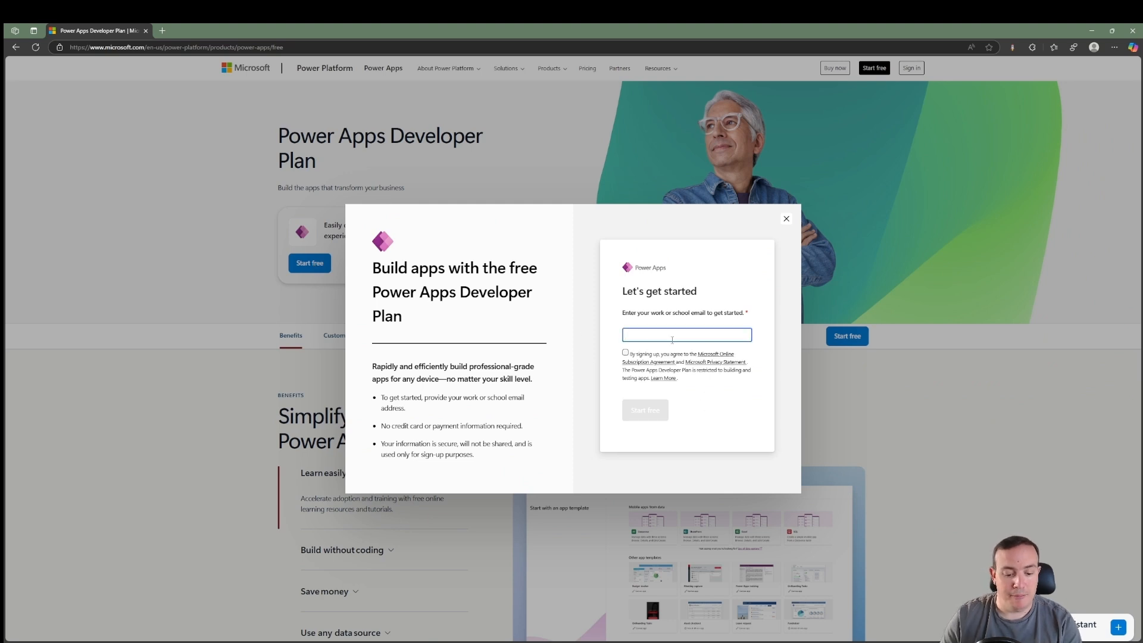
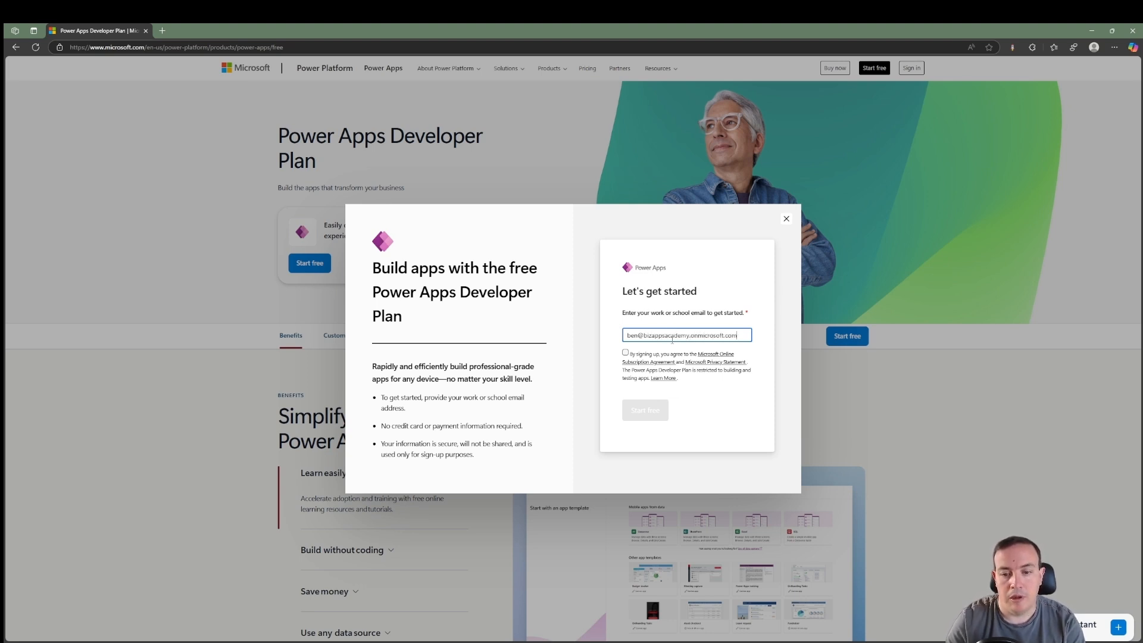
pyautogui.click(624, 352)
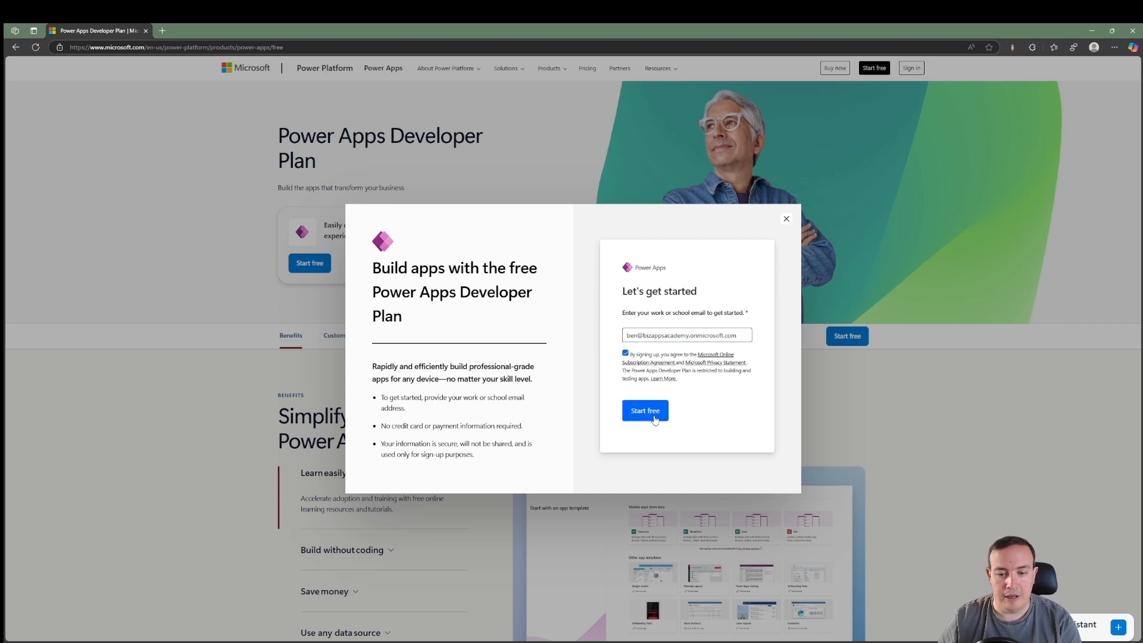
pyautogui.click(645, 411)
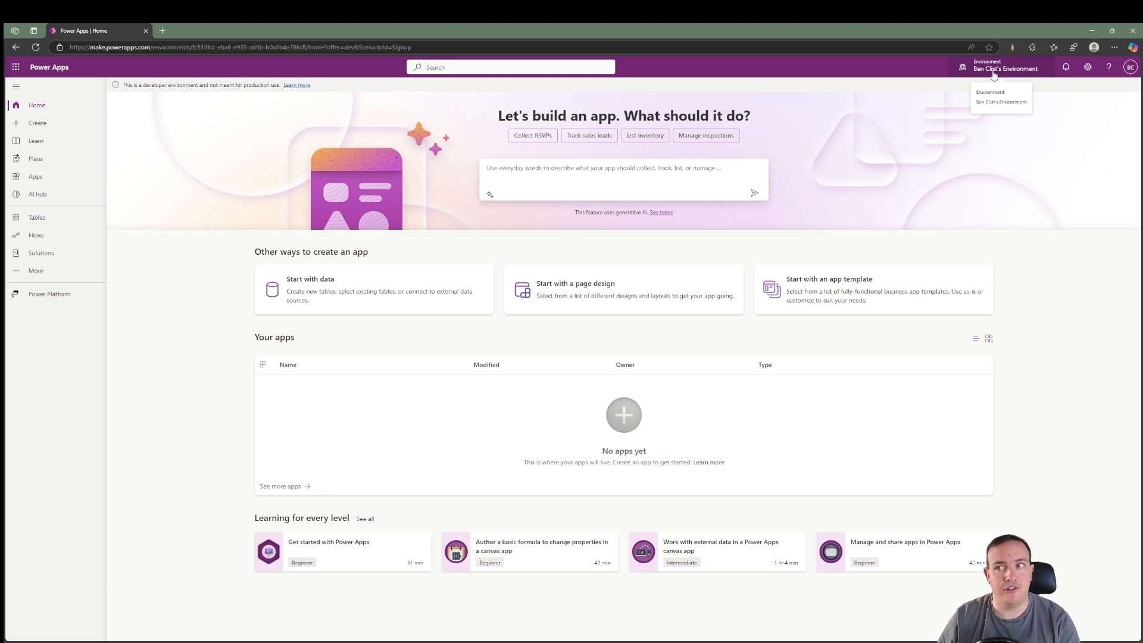
# - Show the environment list to review the new Dataverse developer environment and the default one
pyautogui.click(1030, 70)
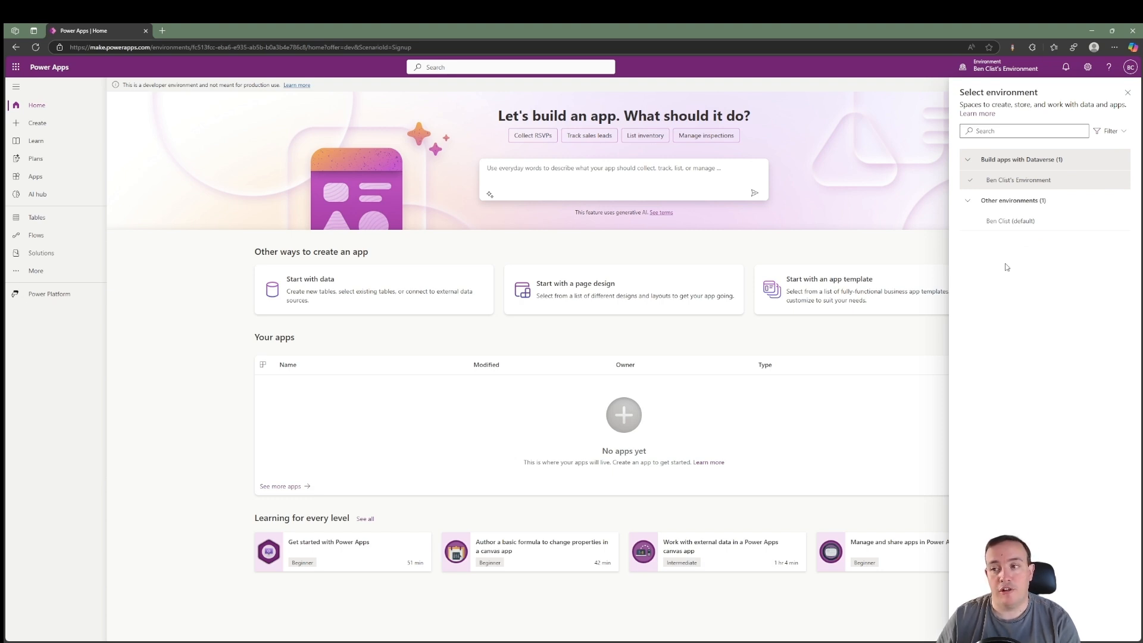
pyautogui.moveTo(1022, 230)
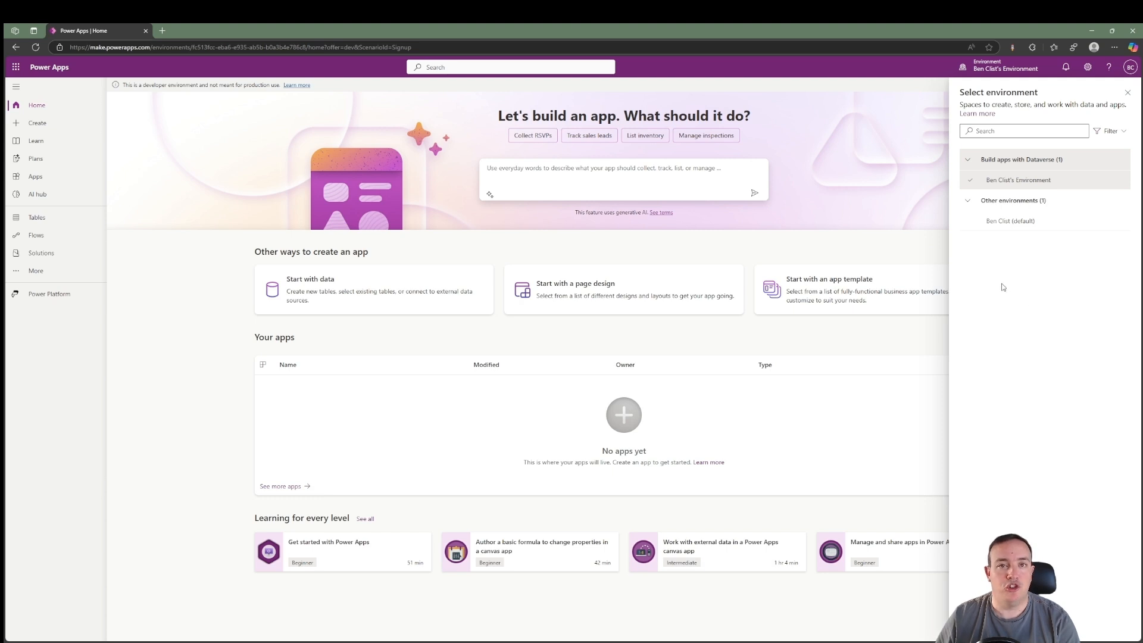
pyautogui.moveTo(987, 220)
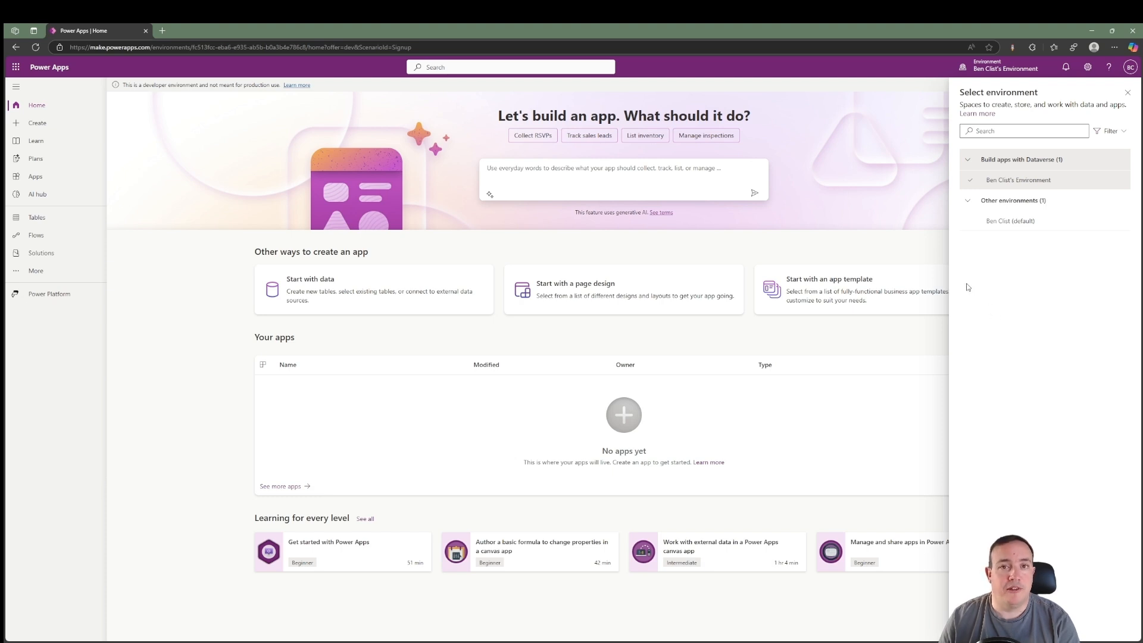
pyautogui.moveTo(1059, 180)
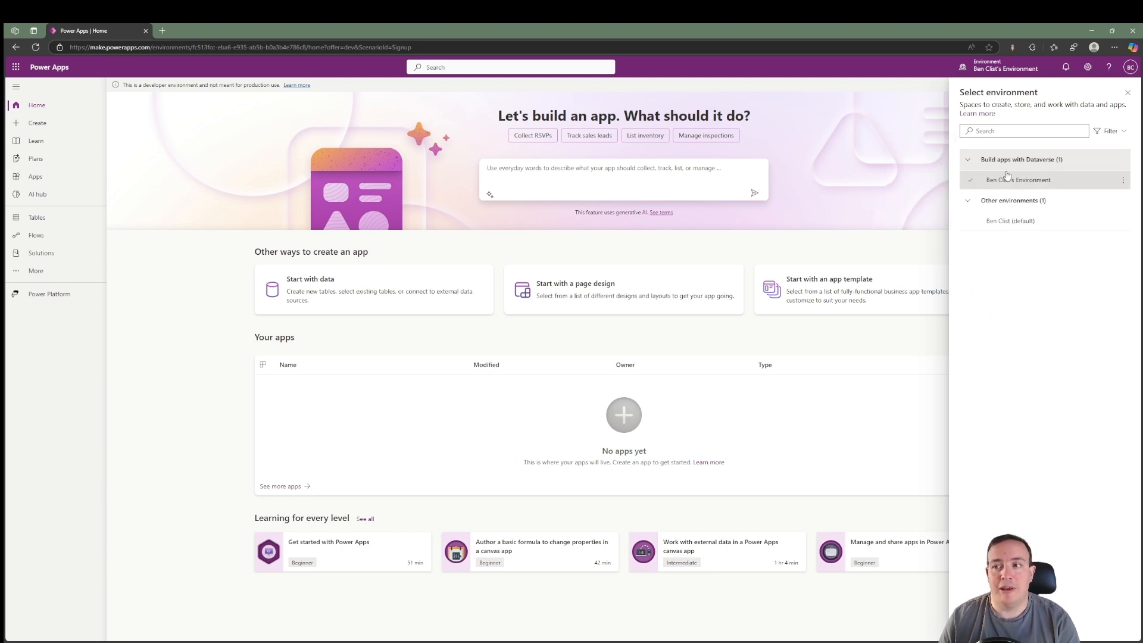